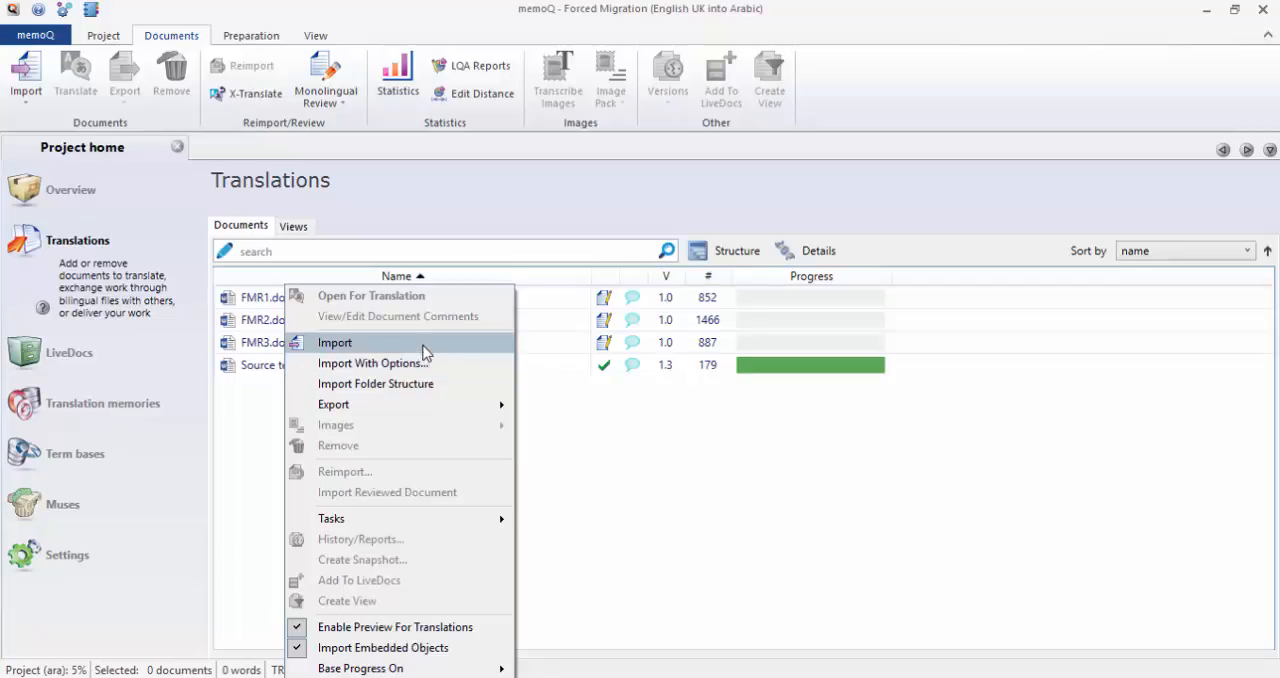
Import the ManagingTags Word document from the Playground folder inside MemoQ Intermediate Skills into the project.
click(423, 349)
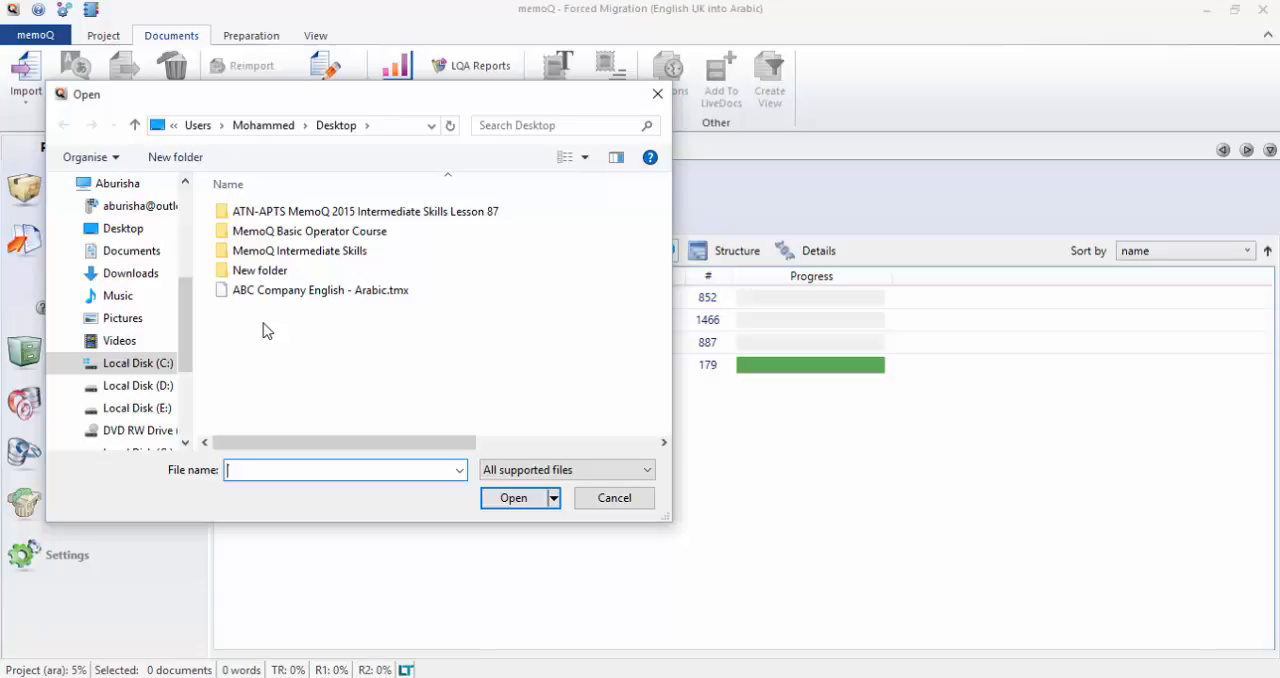
double_click(332, 258)
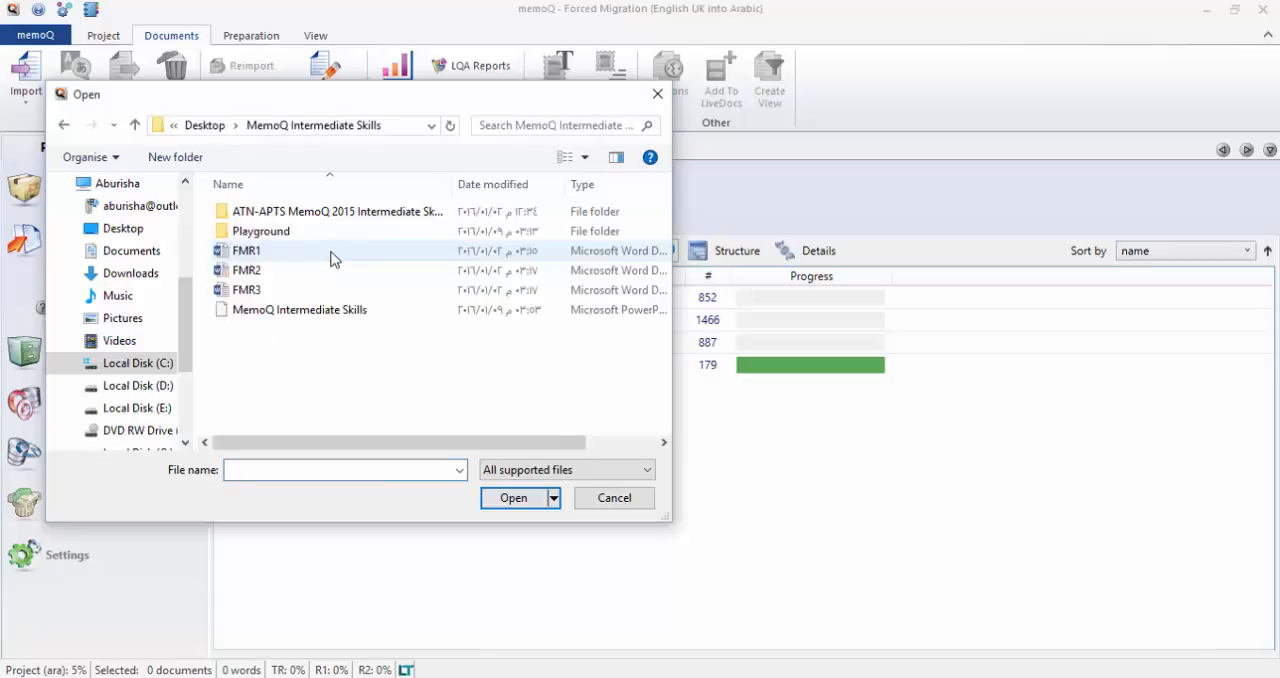
double_click(268, 236)
click(268, 213)
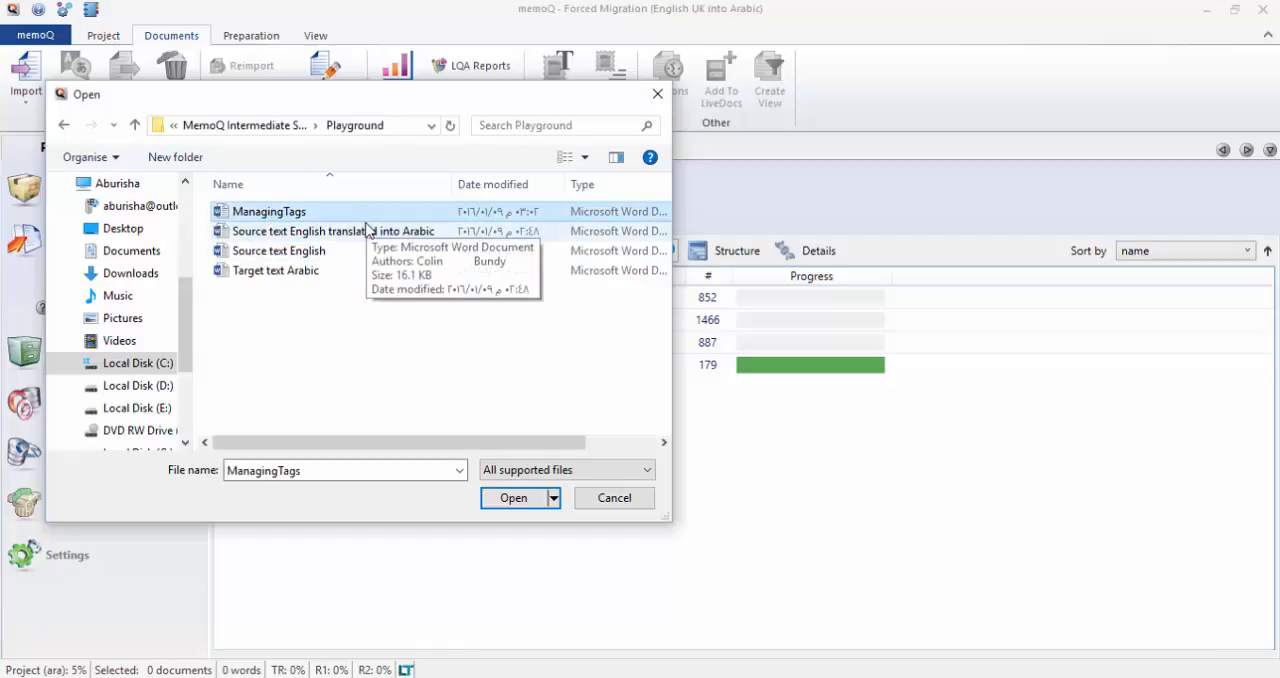
click(513, 498)
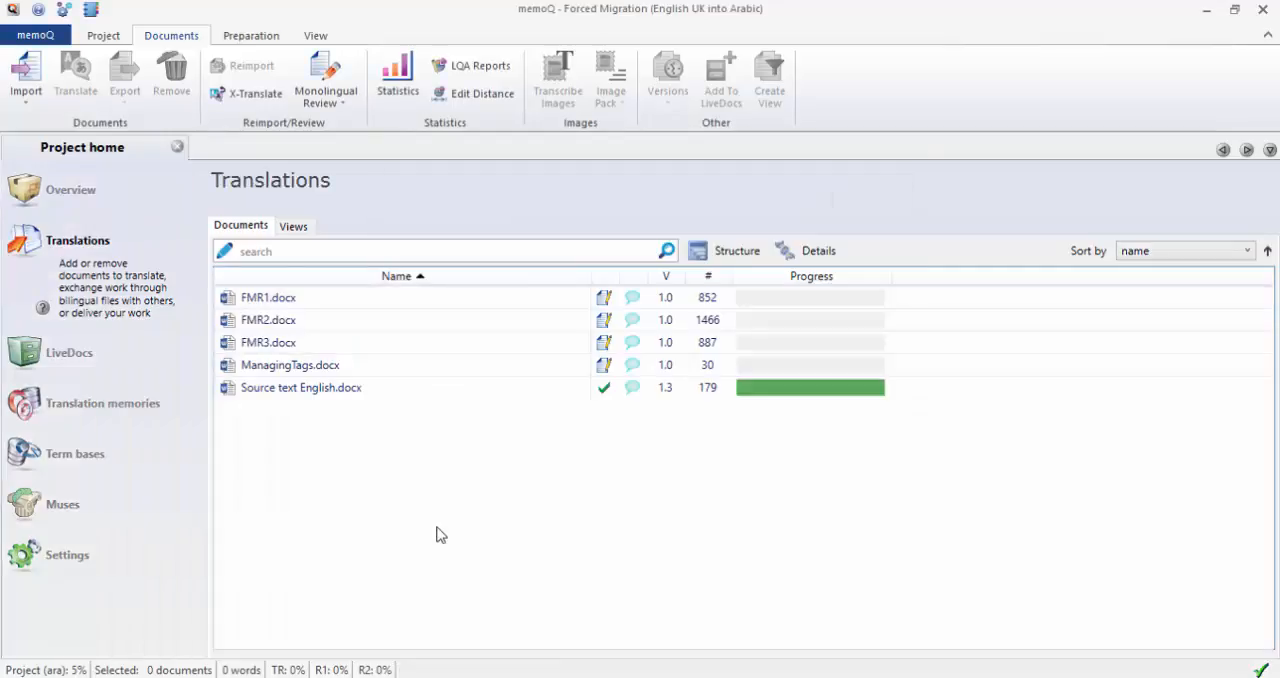
Open ManagingTags.docx for translation from the project's document list.
click(330, 390)
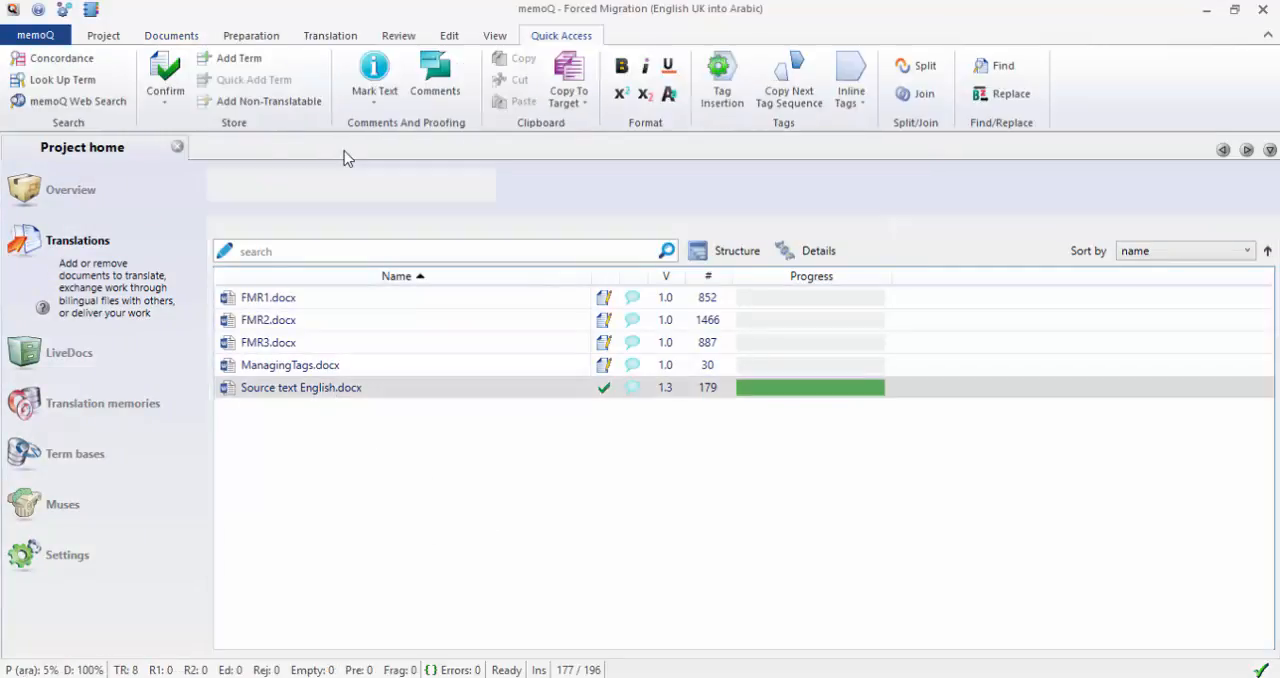
click(310, 368)
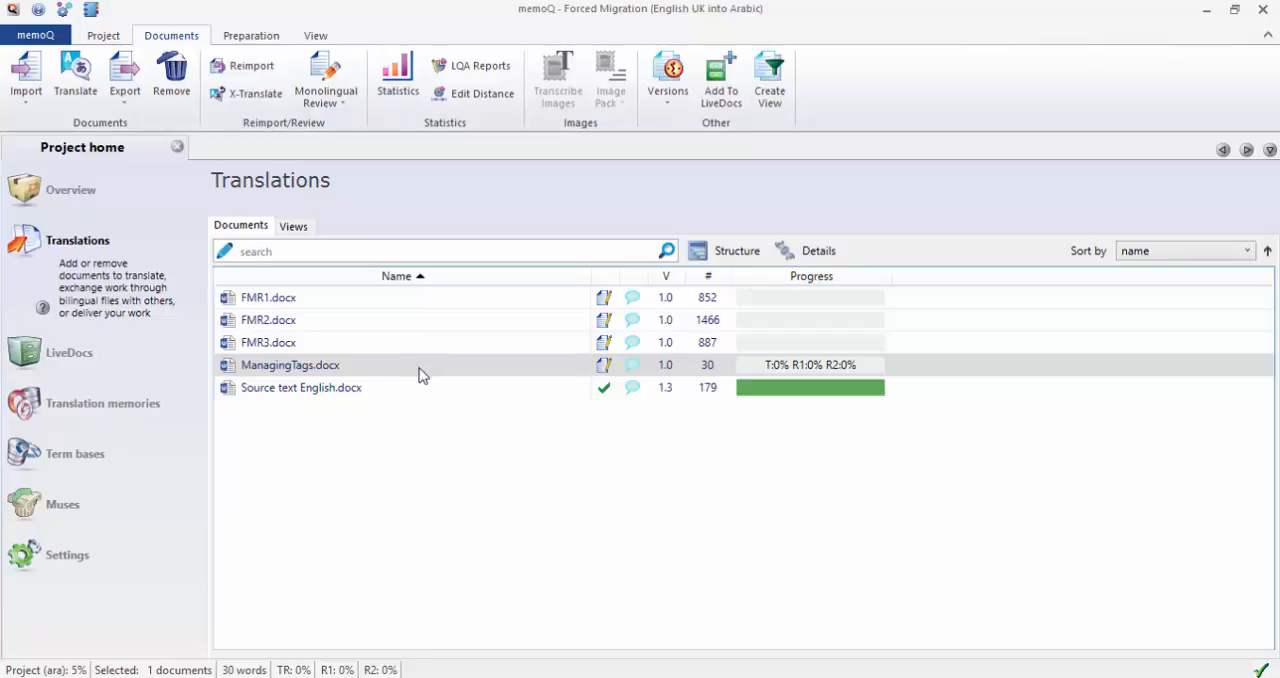
double_click(360, 372)
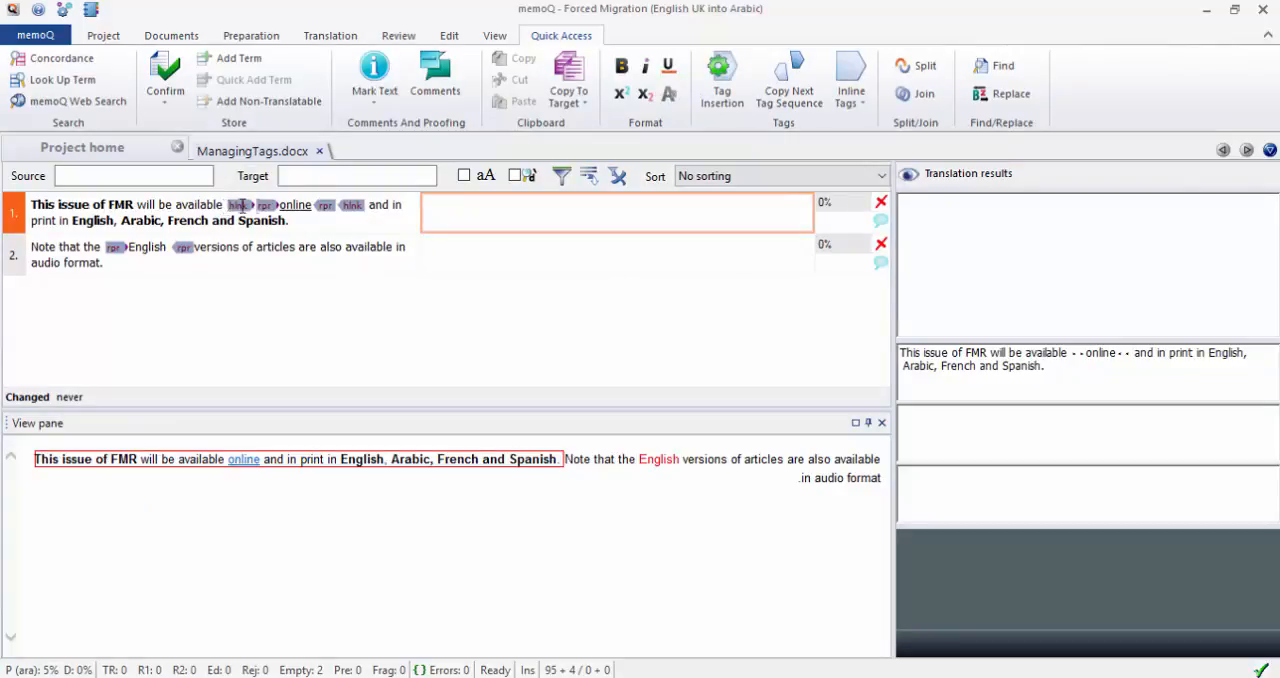
Begin the translation of segment 1 without tags, with "سوف يتاح هذا العدد" in bold and "على الإنترنت" in regular weight.
drag(312, 205, 370, 205)
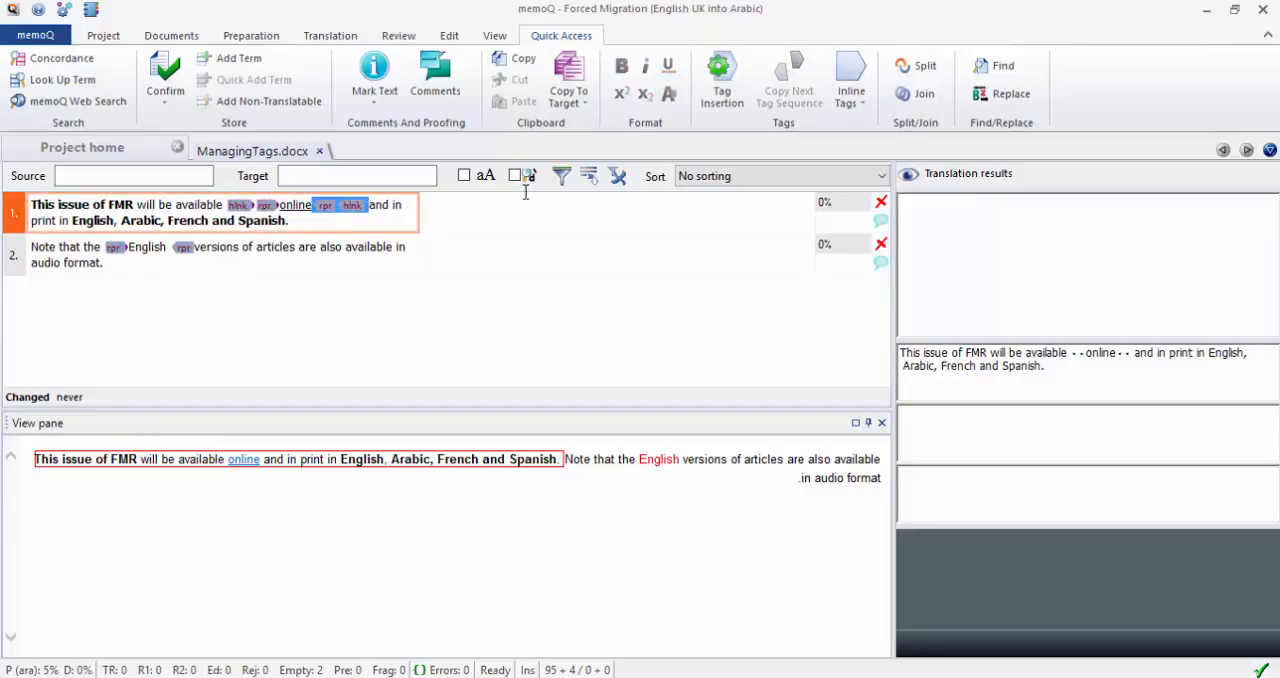
click(542, 221)
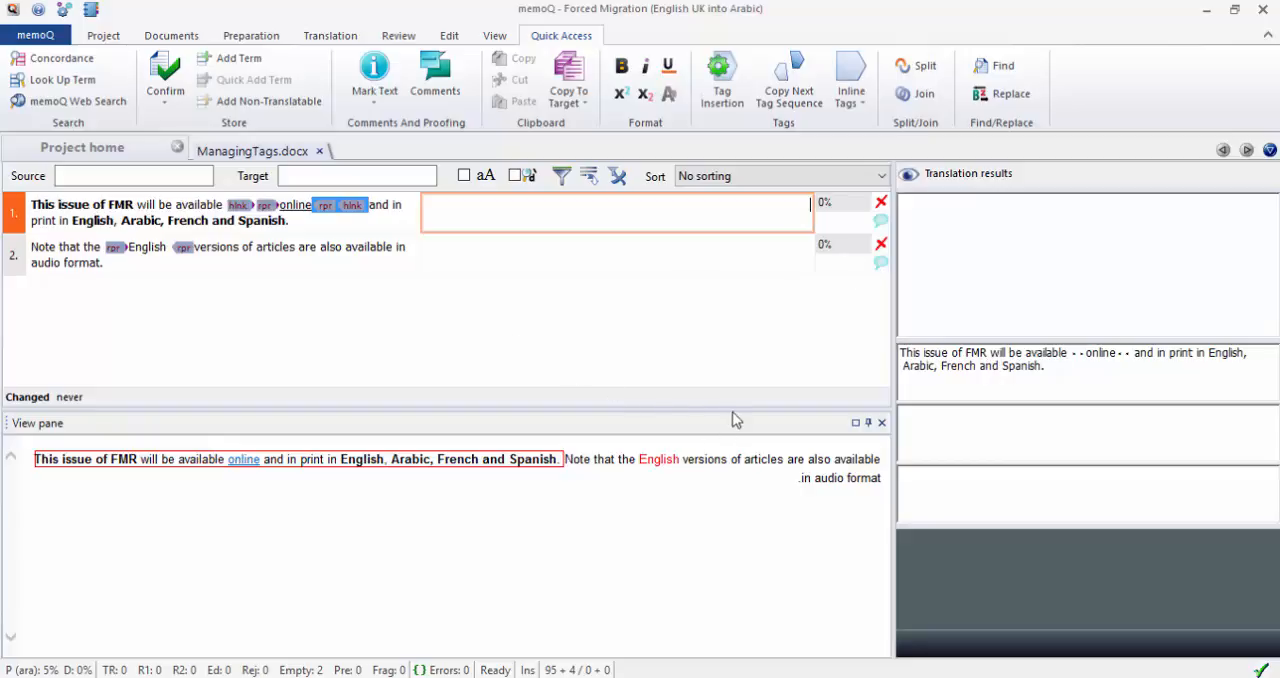
text(سوف يتا)
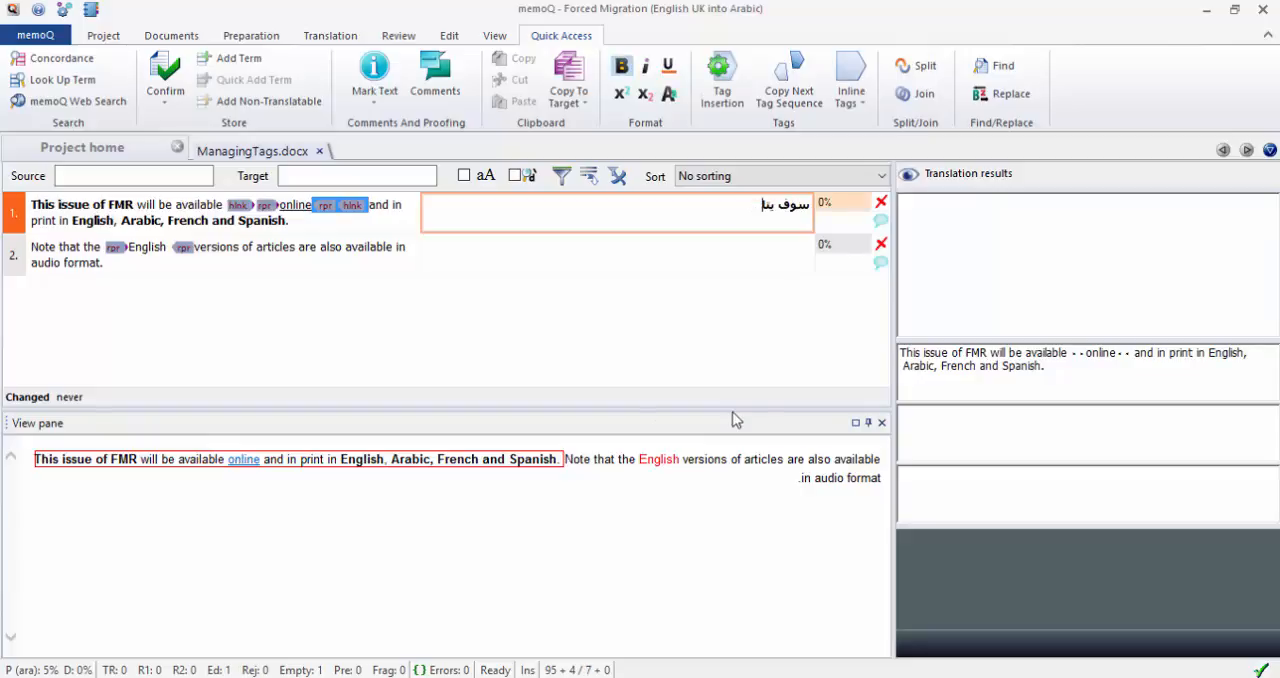
text(ح هذا العدد)
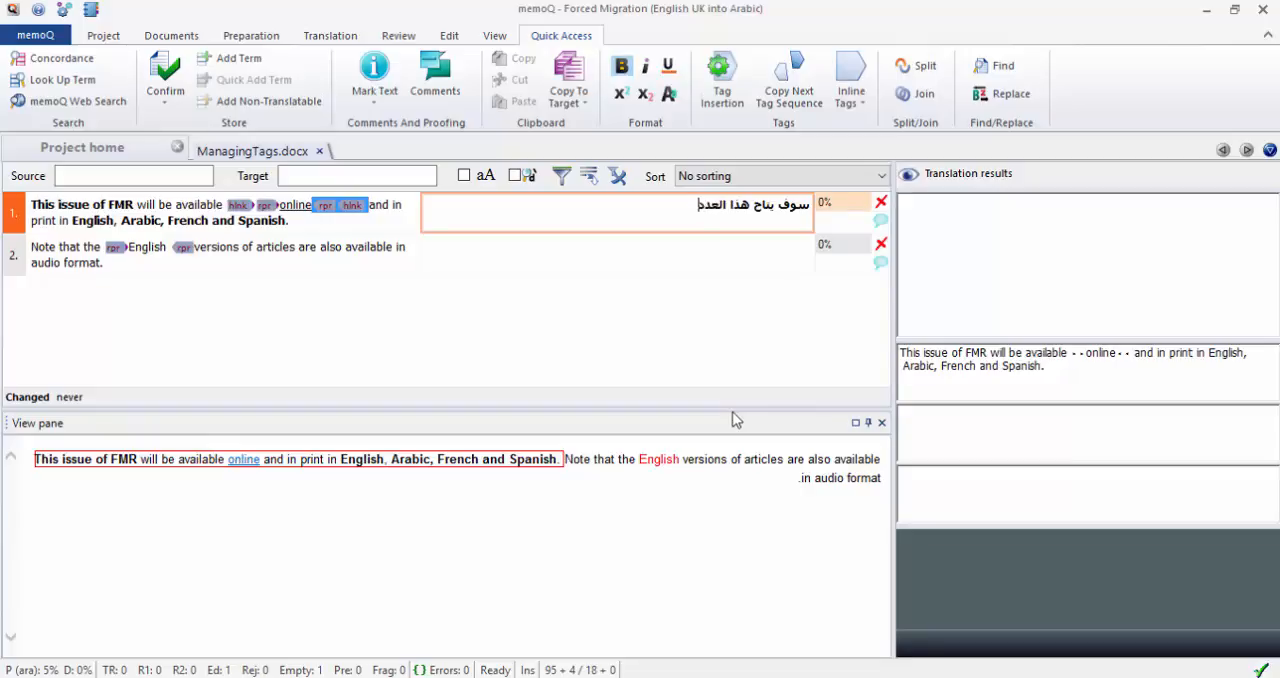
key(ctrl+b)
text(على الإنترنت و)
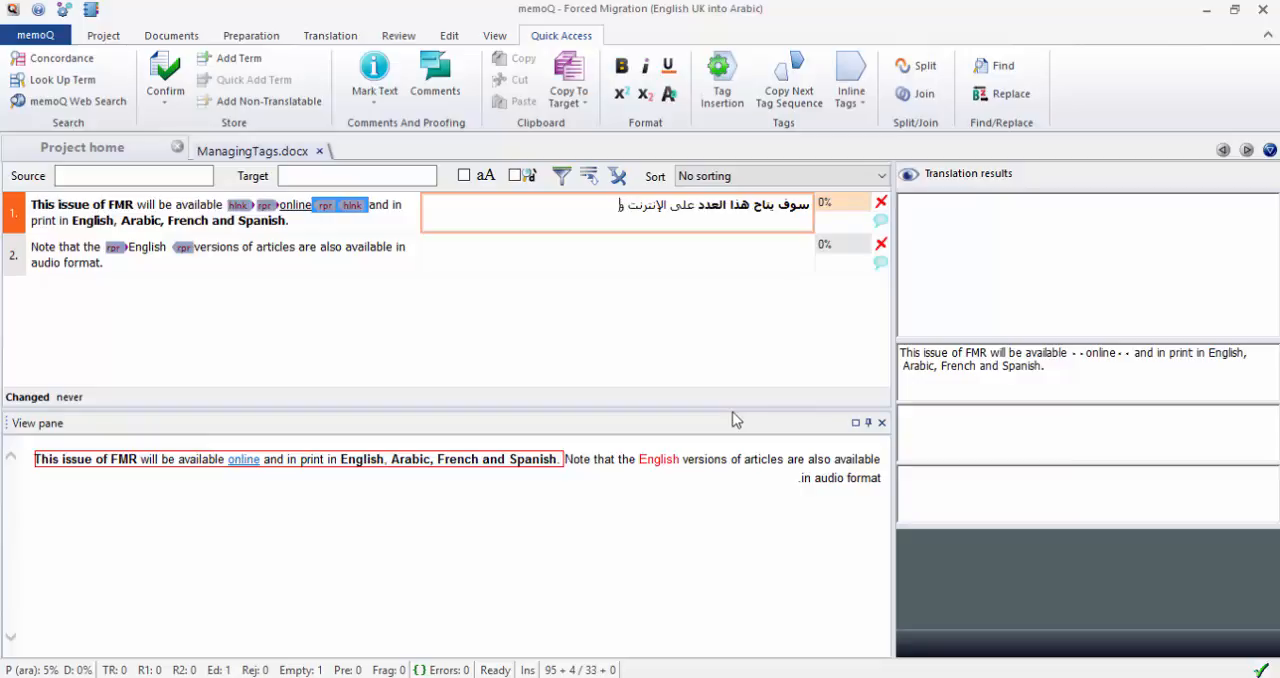
text(طباعةً  باللغات)
Complete segment 1 with regular "وطباعةً باللغات" and bold "الإنجليزية والعربية والفرنسية والإسبانية.", and confirm the segment.
key(ctrl+b)
text(الإ)
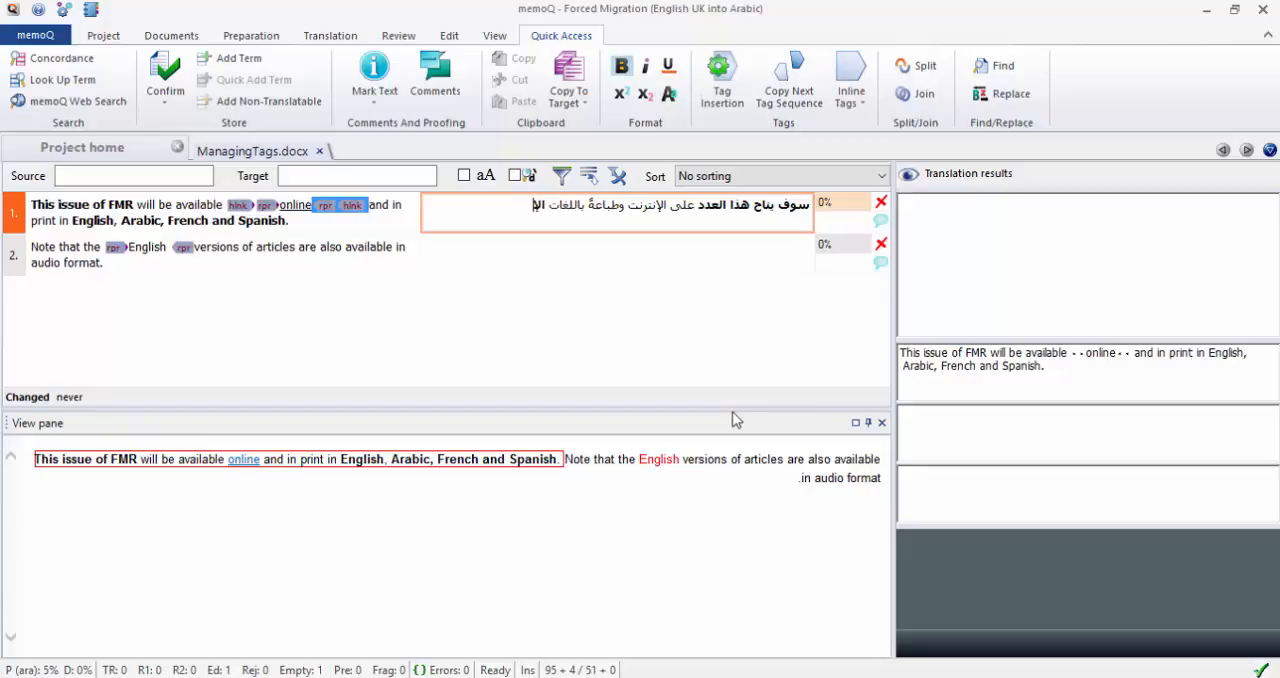
text(نجليزية والعربية والفرنسية)
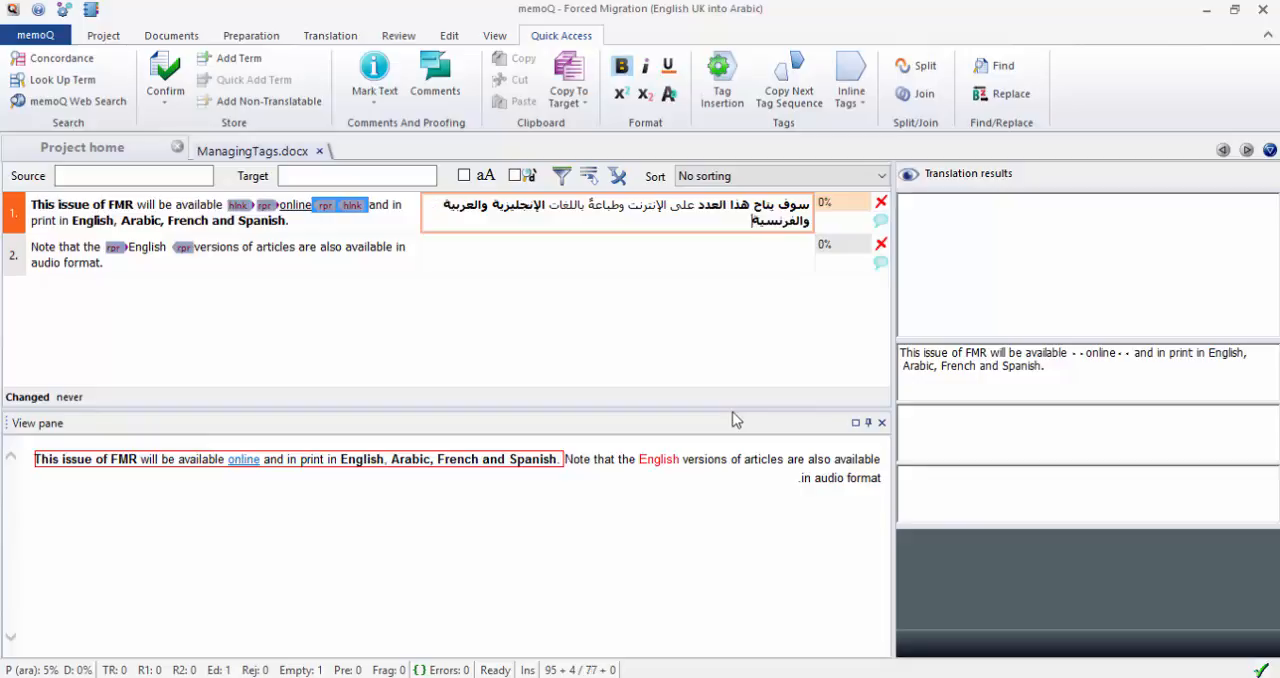
text( والإسبانية.)
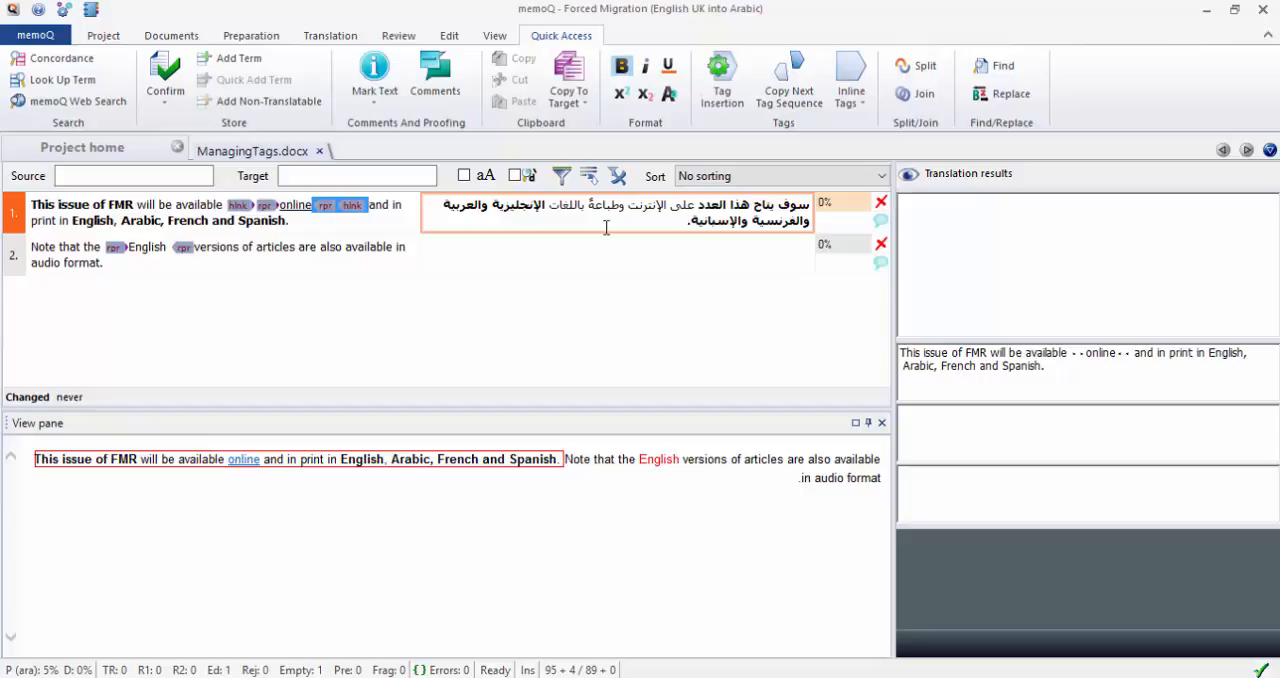
key(ctrl+Return)
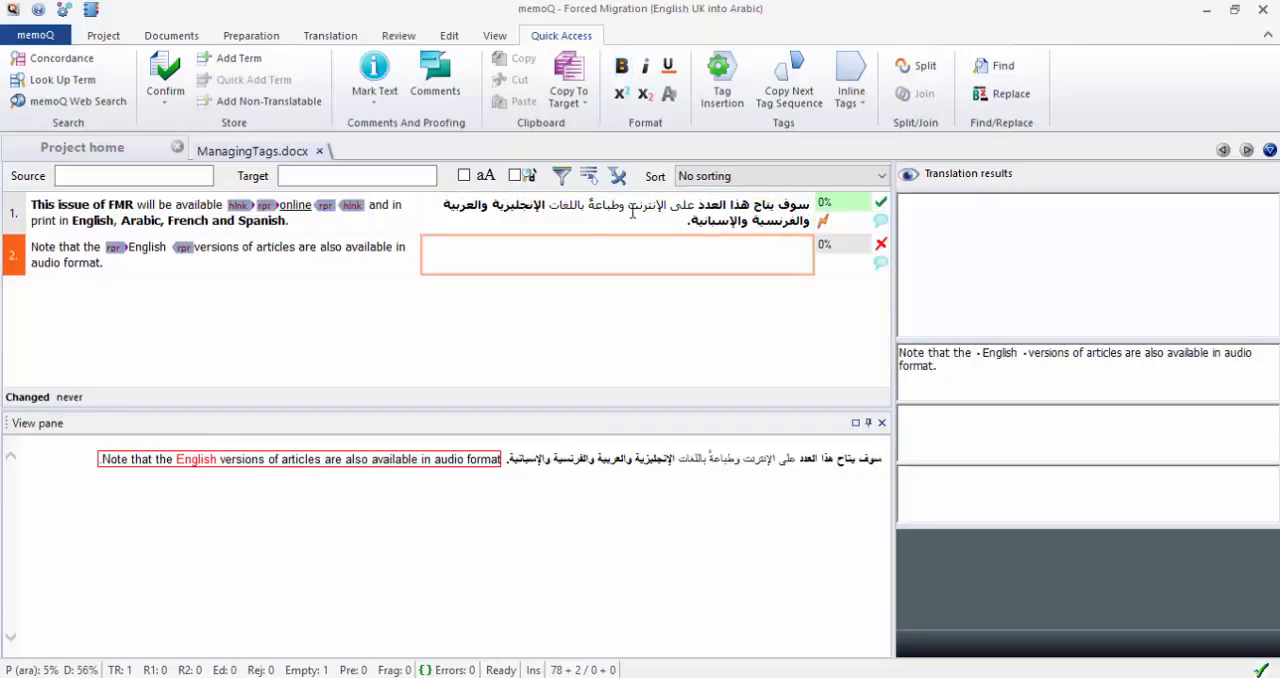
Review the list of warnings for segment 1 and close it.
mouse_move(826, 227)
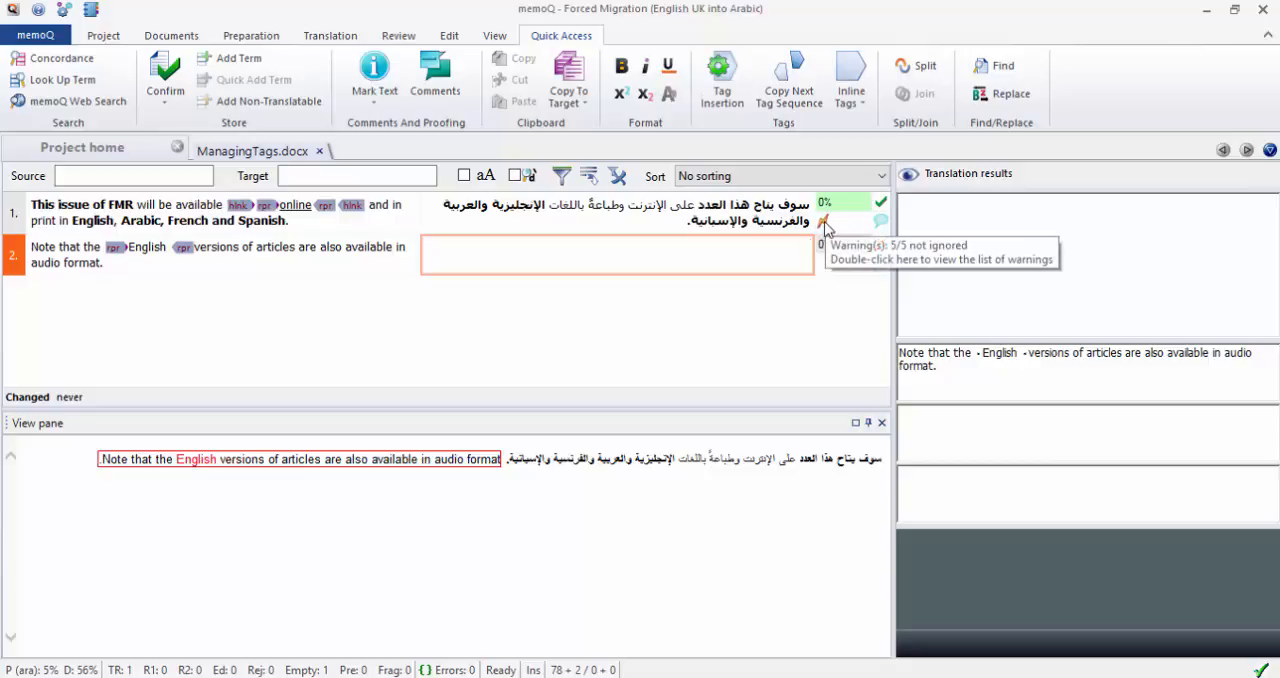
double_click(826, 222)
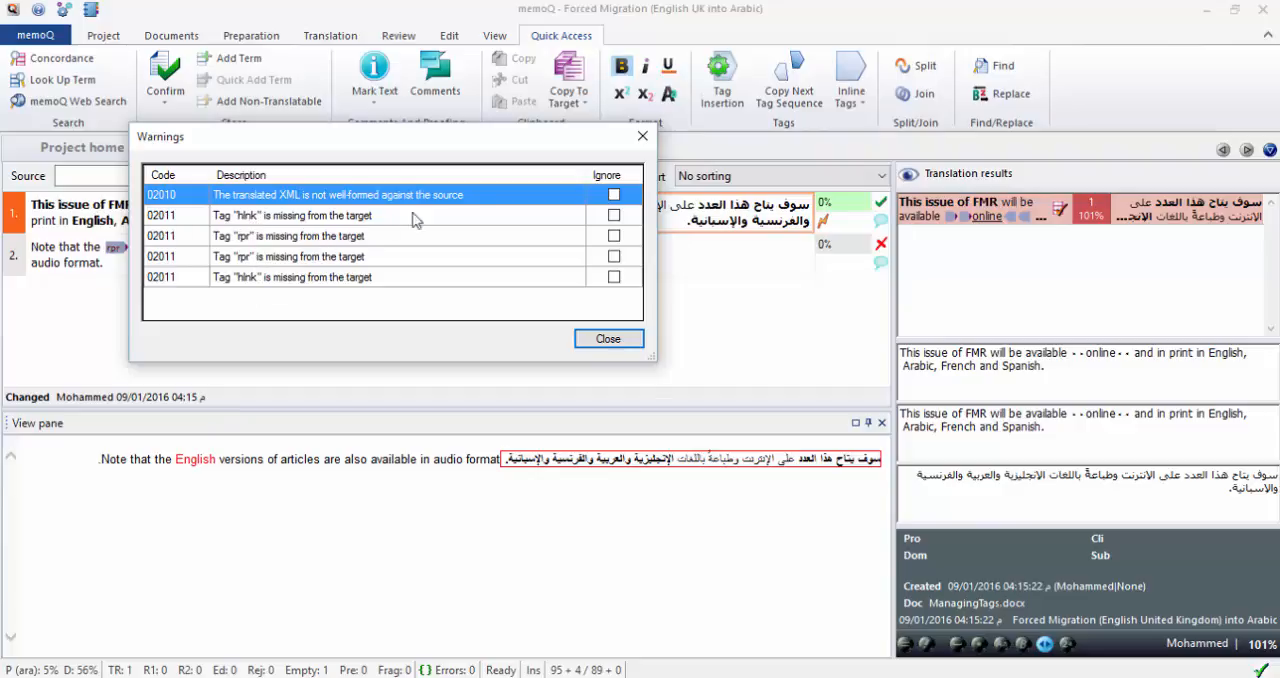
click(643, 136)
Begin the translation of segment 2 without tags, with "يرجى ملاحظة أنّ النسخ الإنجليزية من".
click(671, 246)
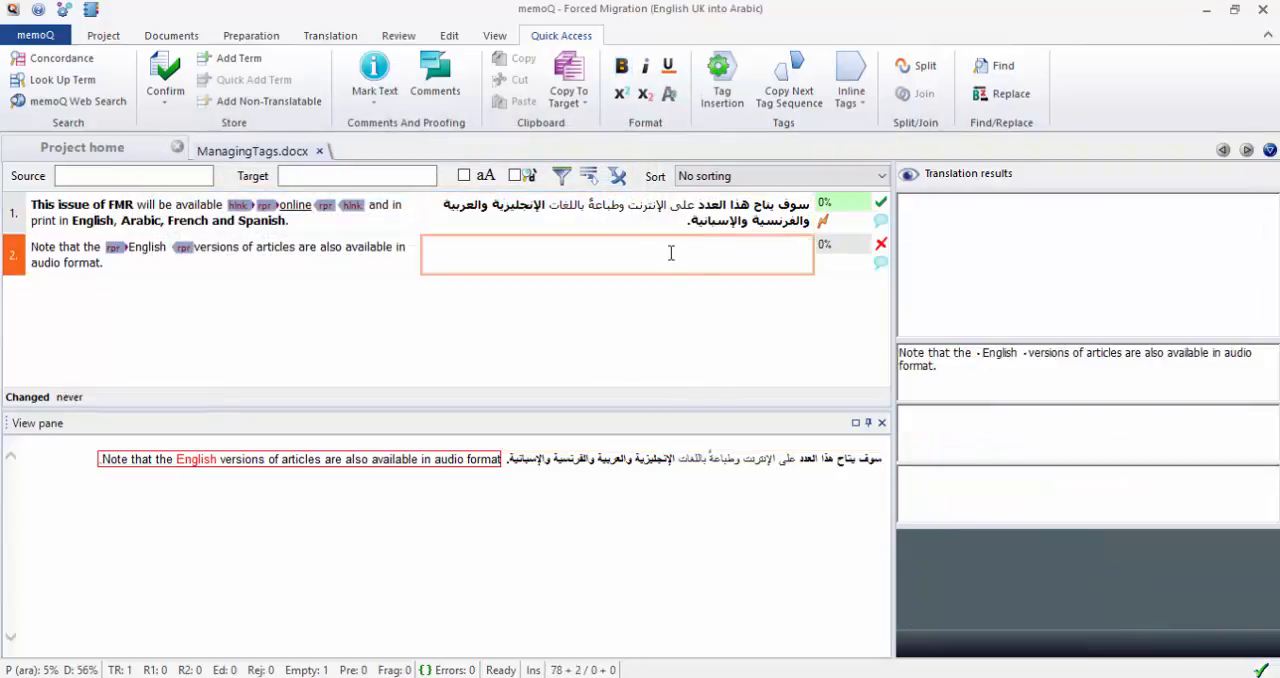
text(يرجى ملاحظ)
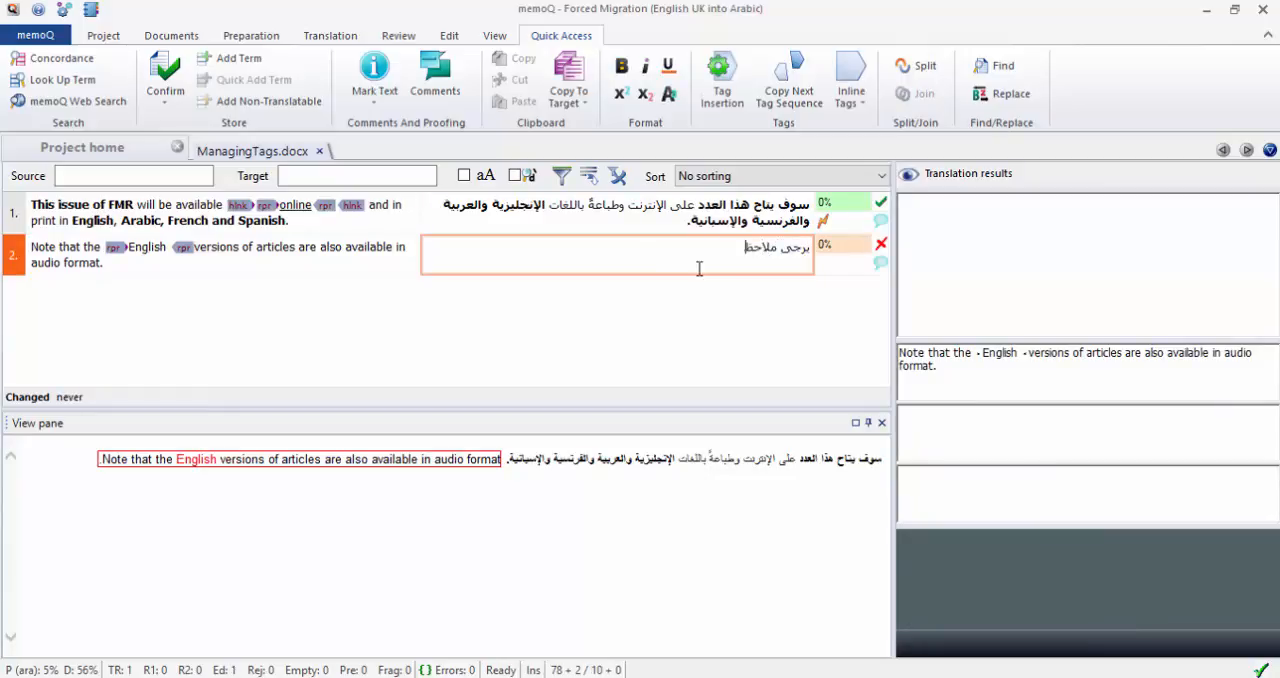
text(ة أنّ النسخ الإنجليزية من )
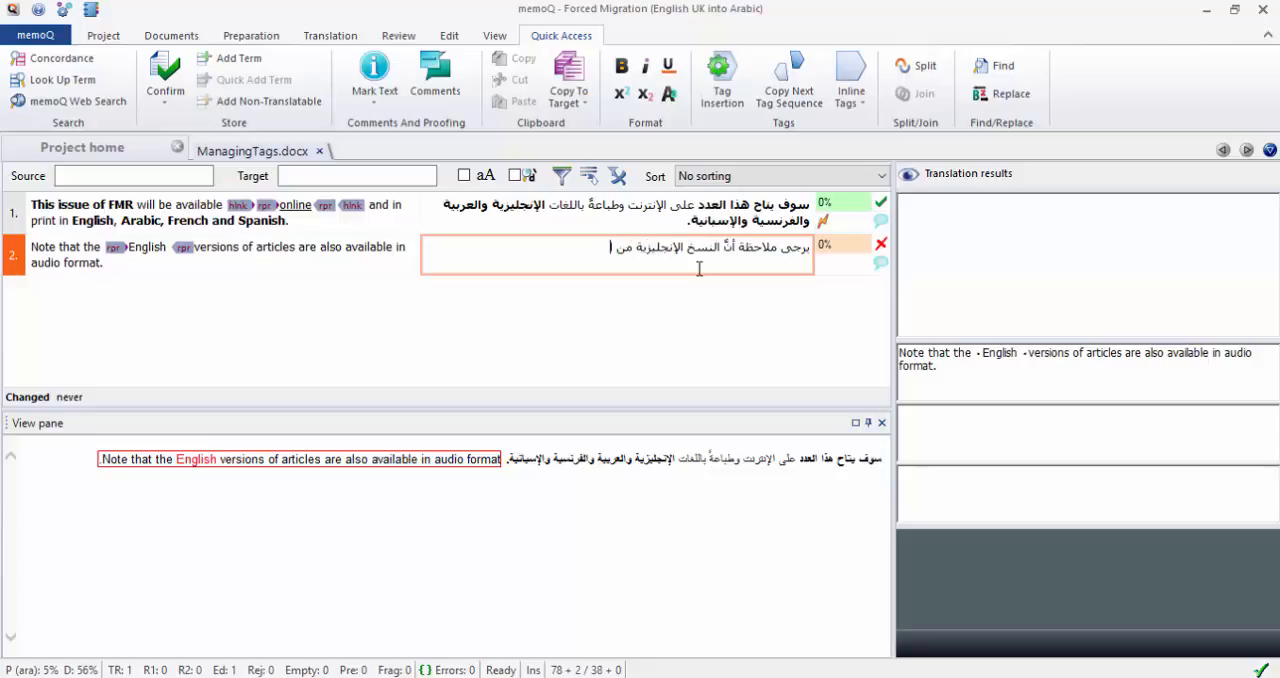
text(المقالات متاحة أيض)
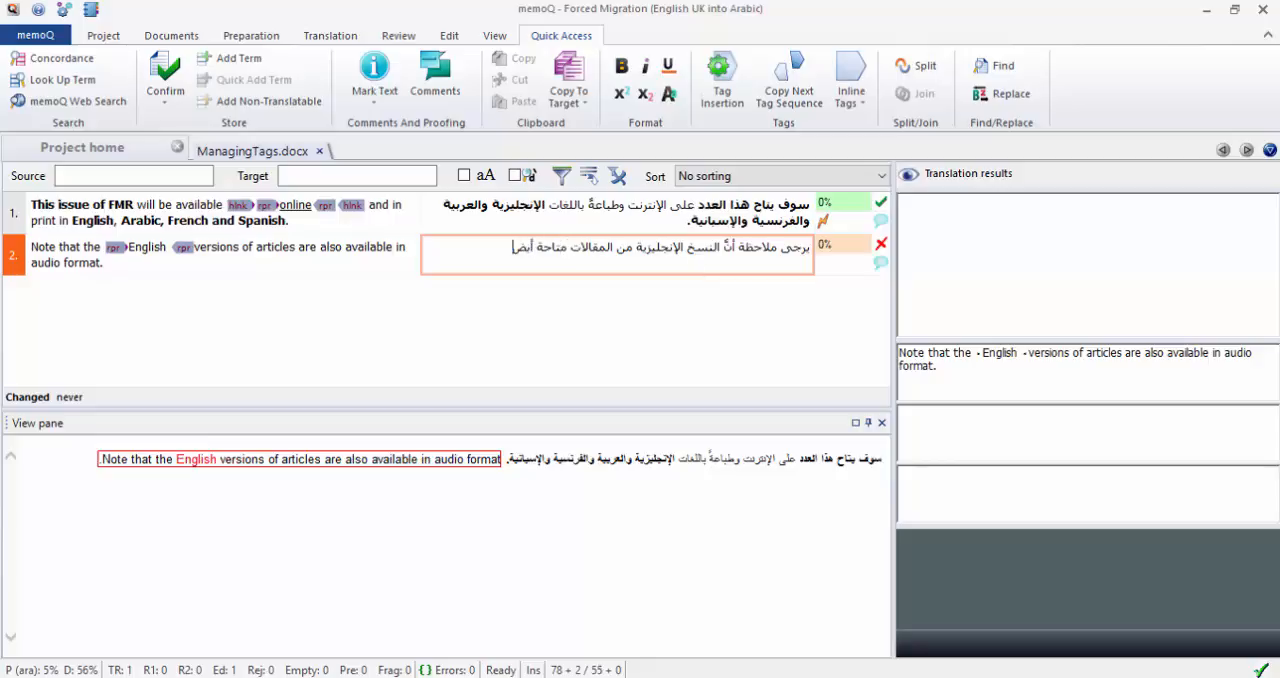
text(اً بنسق صوتي.)
Complete segment 2 with "المقالات متاحة أيضاً بنسق صوتي." and confirm the segment.
key(ctrl+Return)
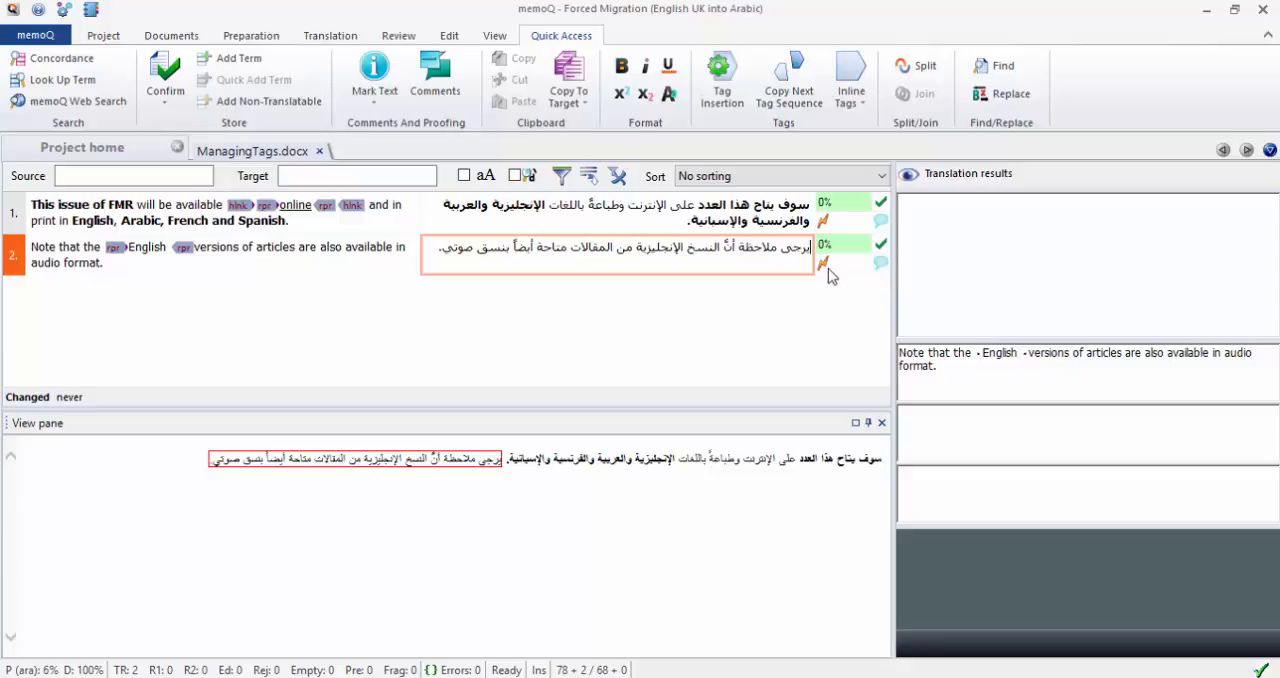
Review the list of warnings for segment 2 and close it.
mouse_move(822, 277)
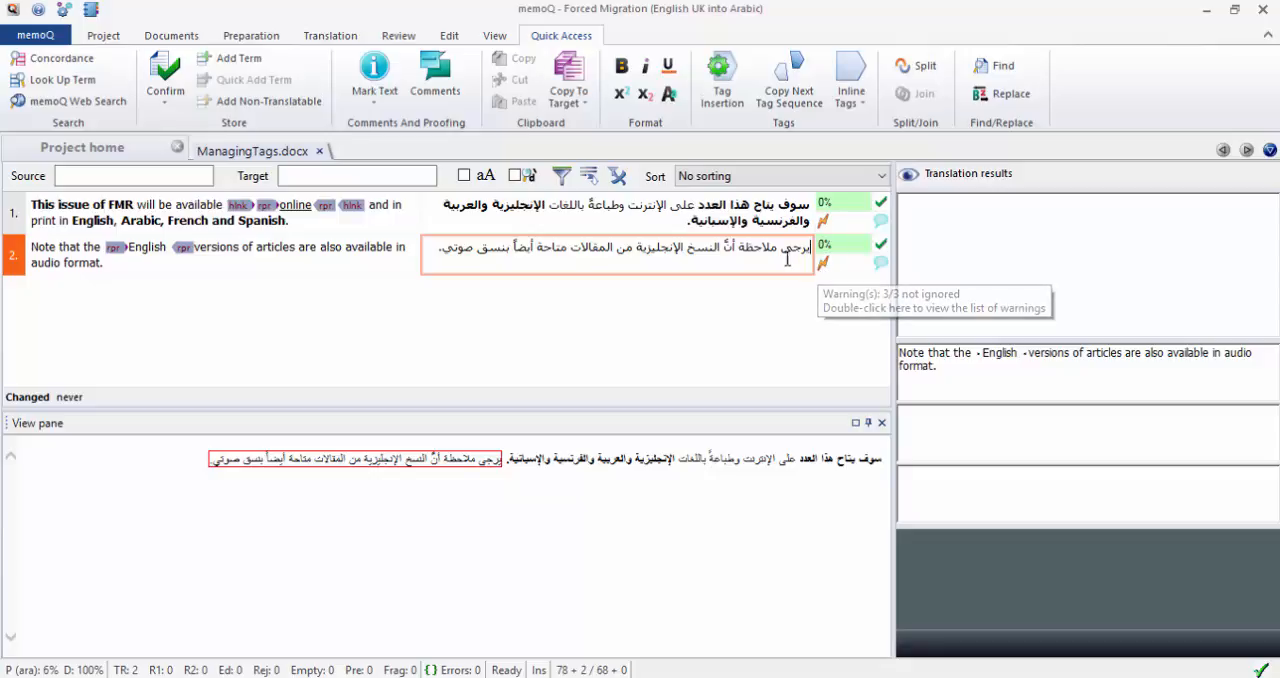
double_click(824, 265)
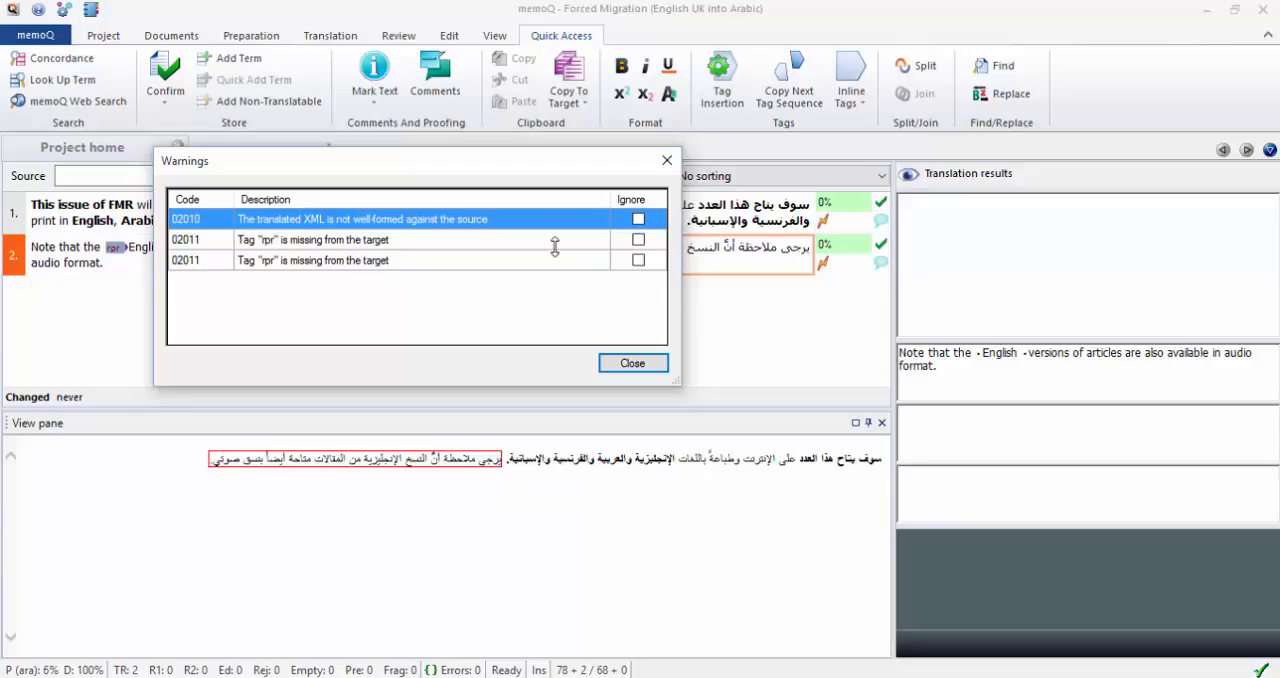
click(667, 160)
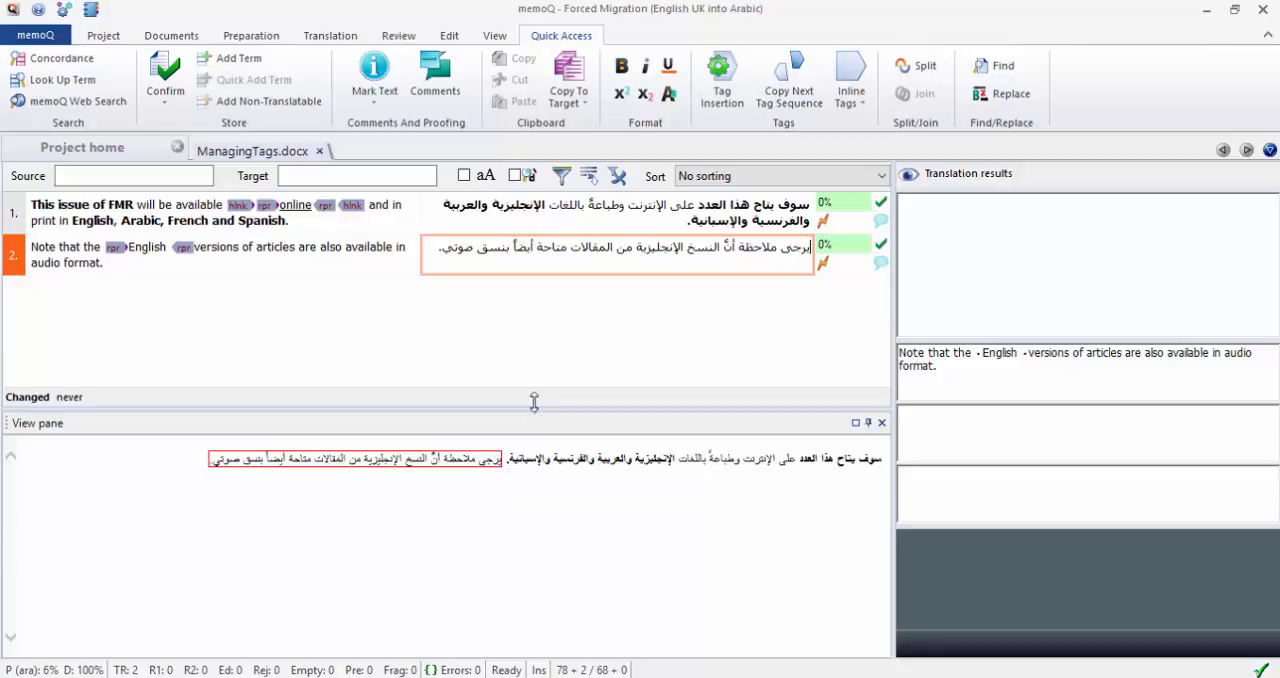
click(105, 36)
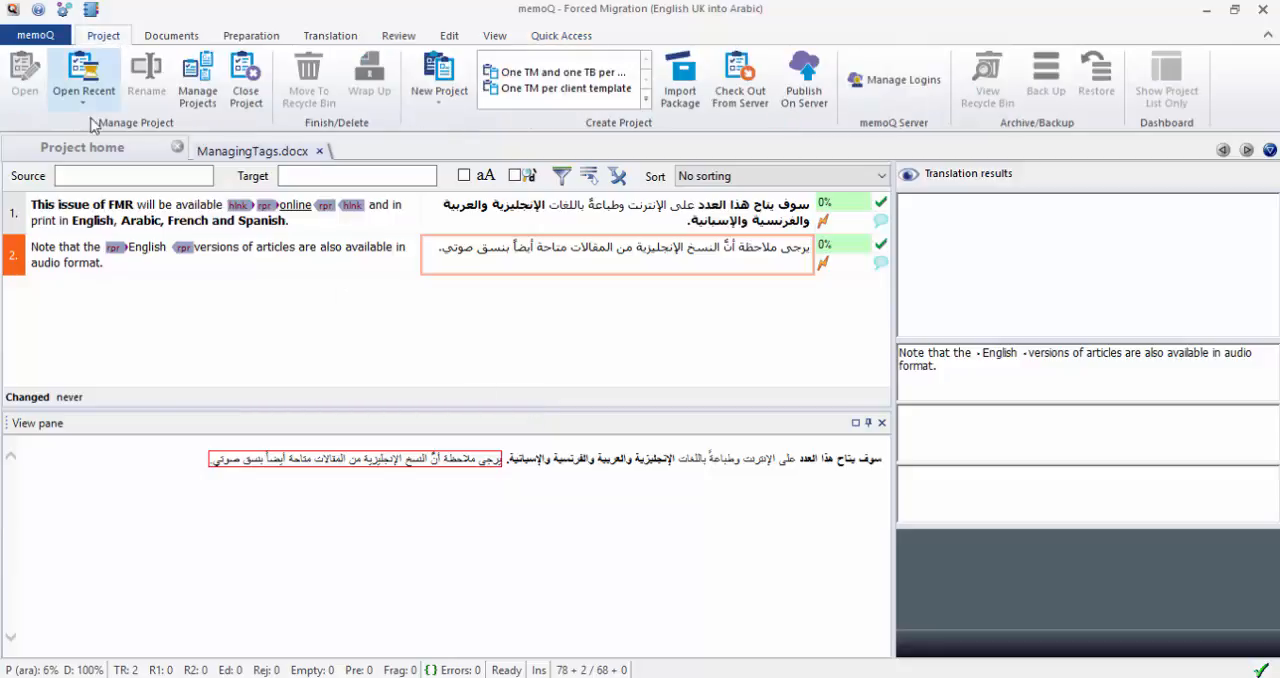
click(179, 41)
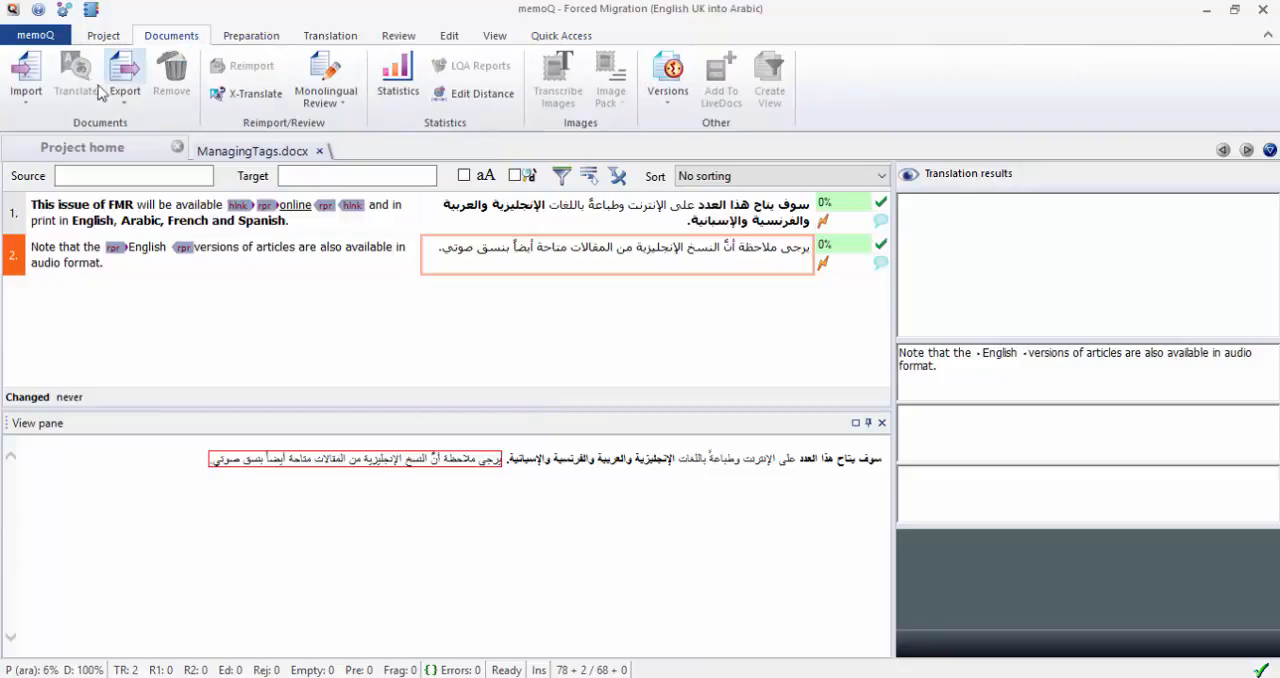
click(125, 100)
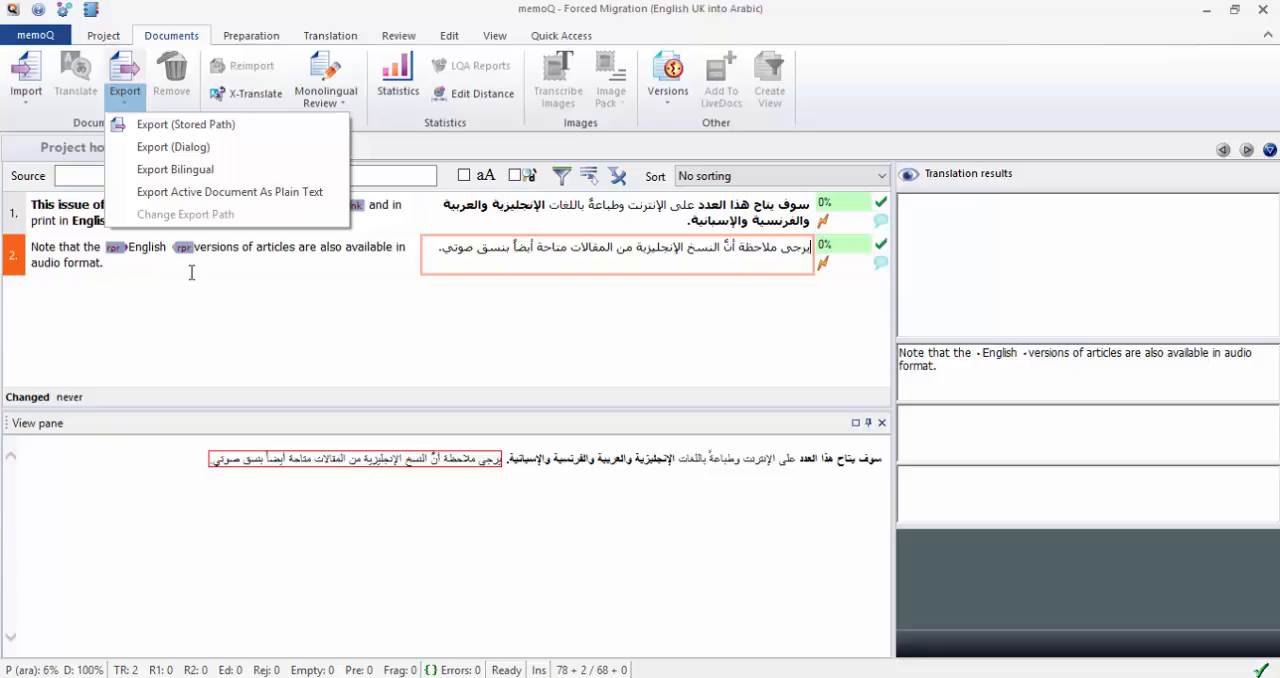
click(208, 153)
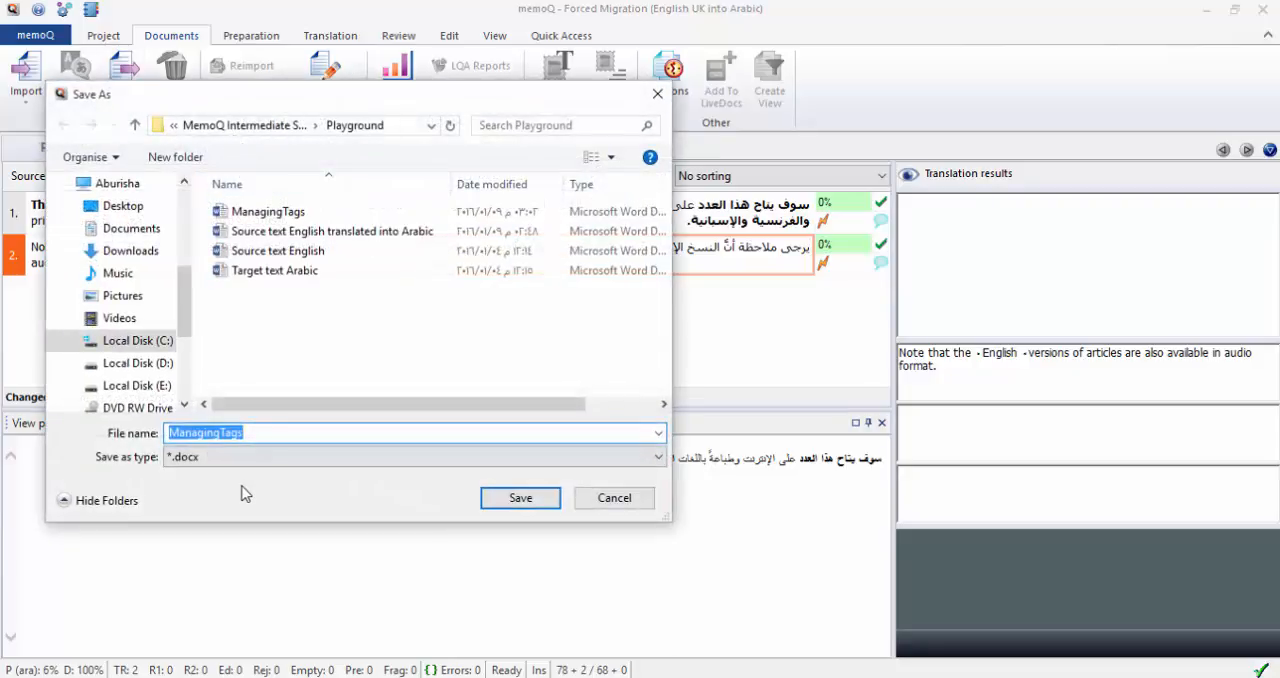
click(598, 497)
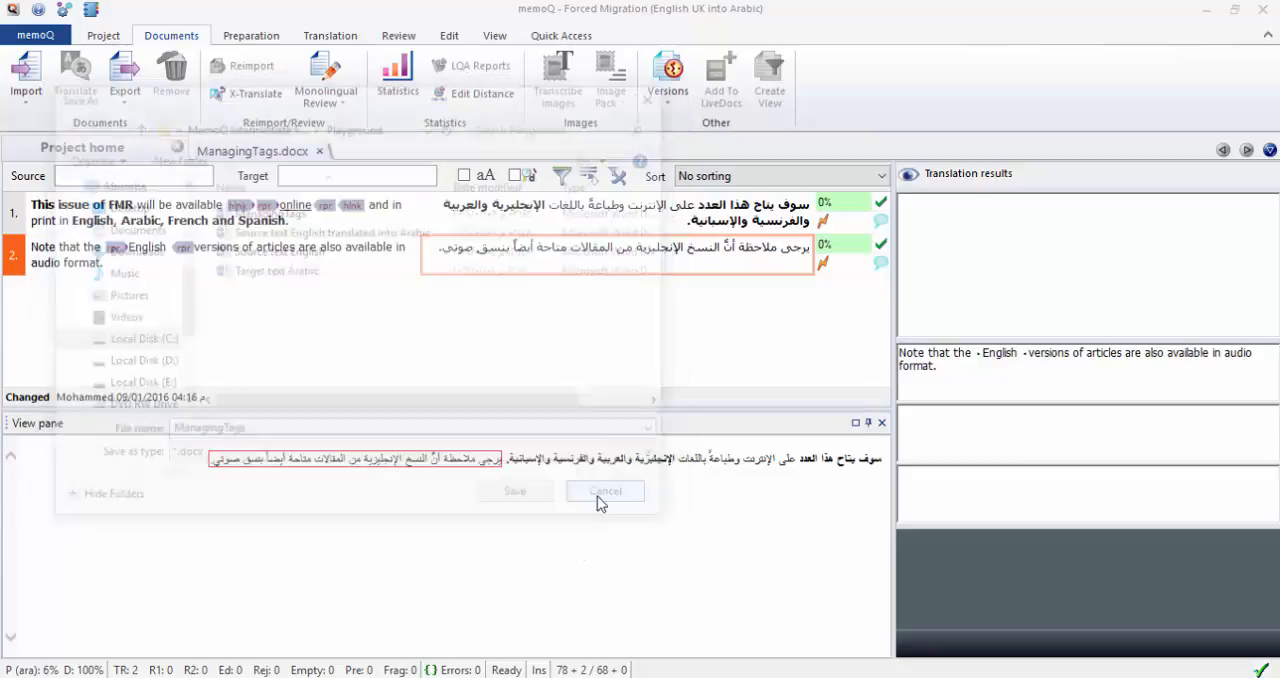
Export the translated ManagingTags document to its stored path.
click(126, 102)
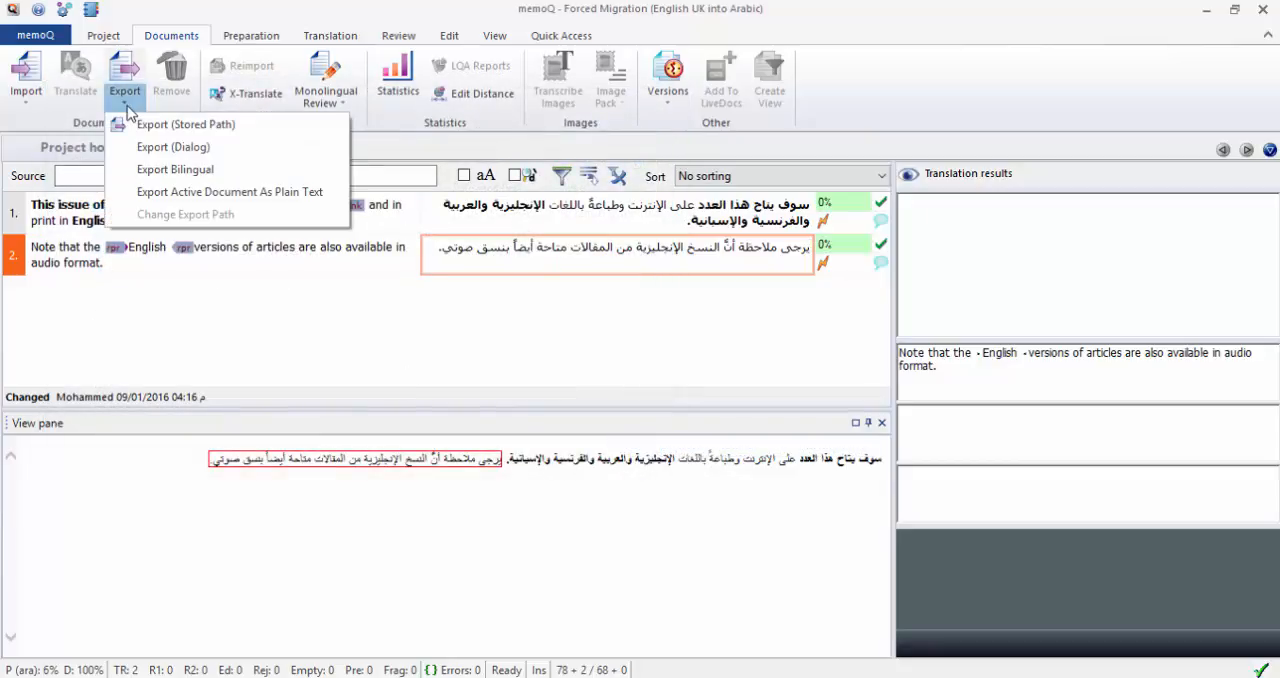
click(172, 127)
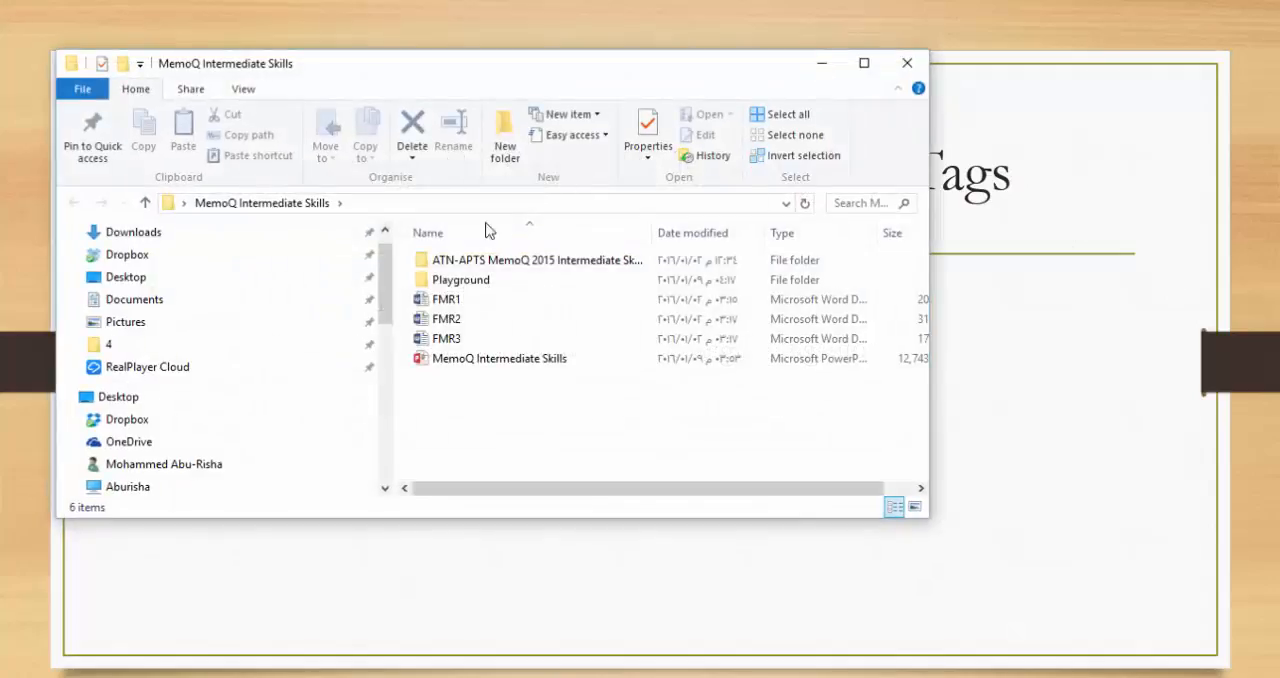
Switch to File Explorer and open the original English ManagingTags document from the Playground folder in Word.
double_click(463, 281)
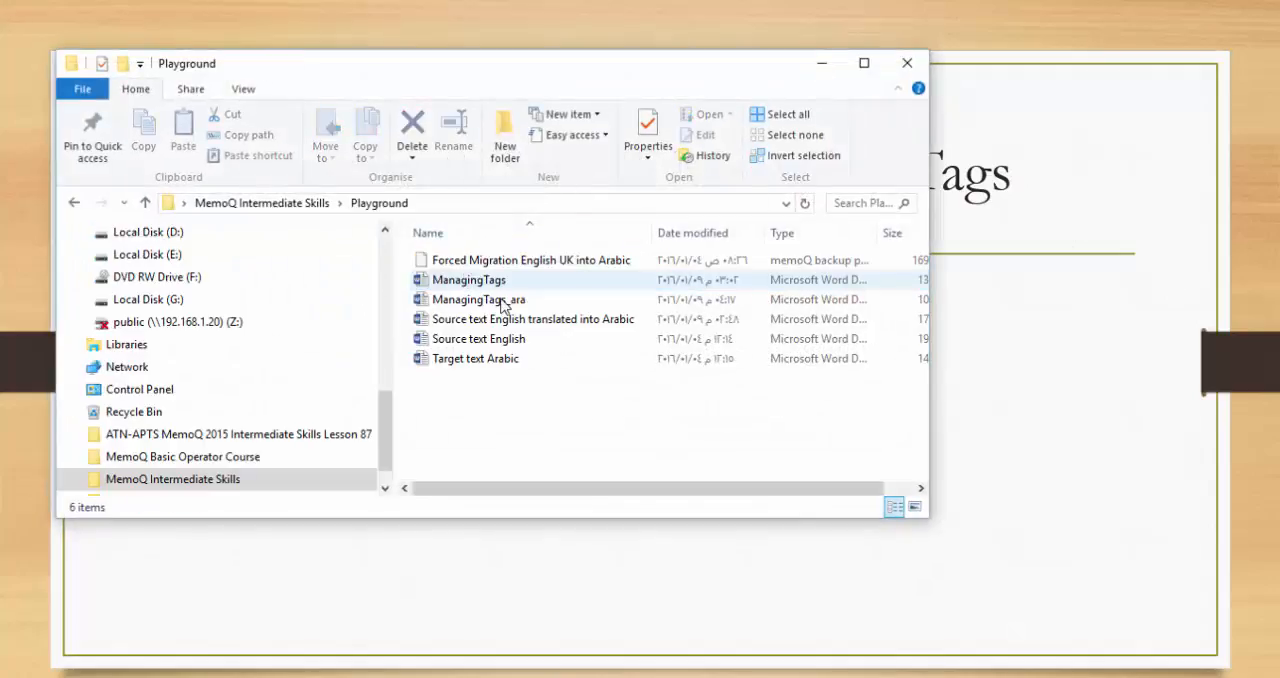
double_click(470, 280)
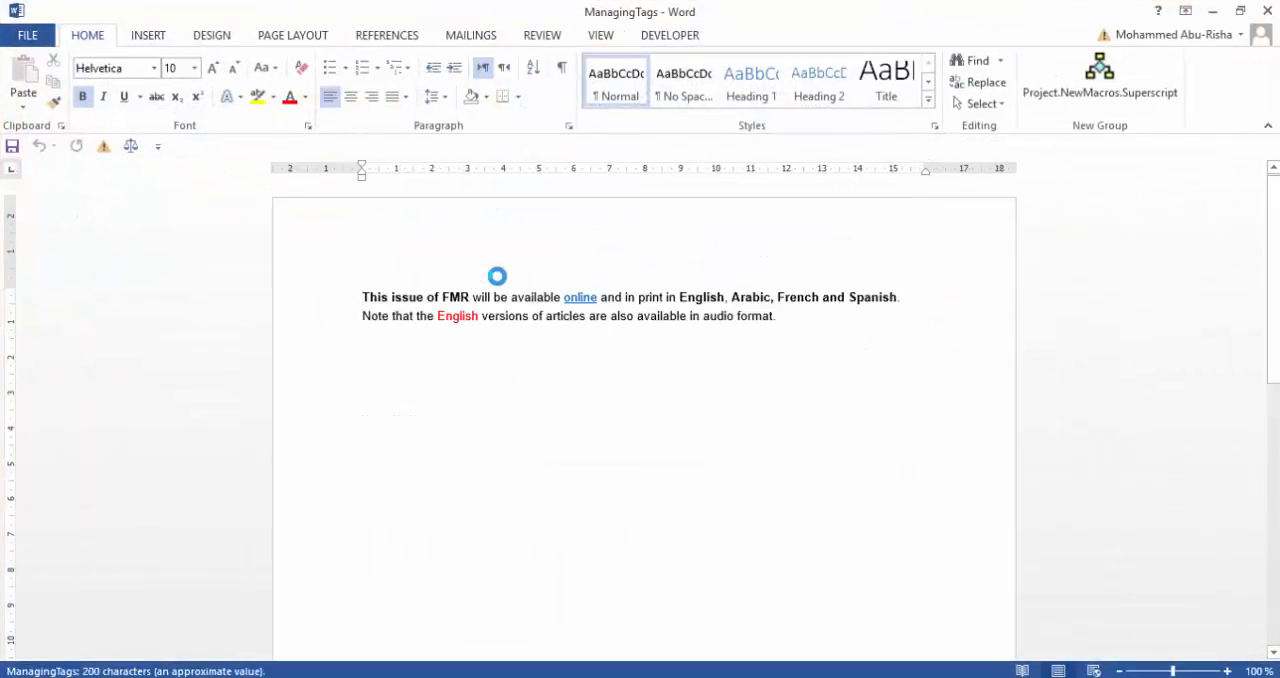
Compare the formatting of the English original with the exported Arabic ManagingTags_ara document in Word, closing each document after viewing it.
double_click(449, 316)
click(627, 316)
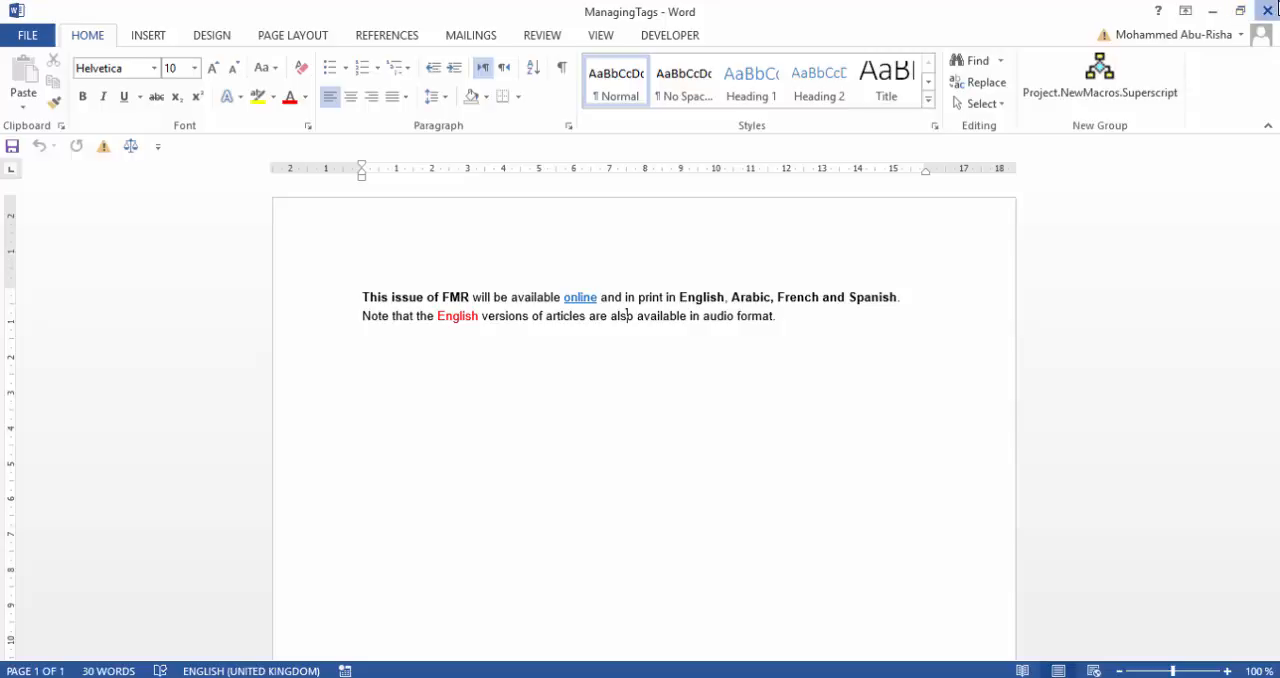
click(1276, 8)
double_click(838, 298)
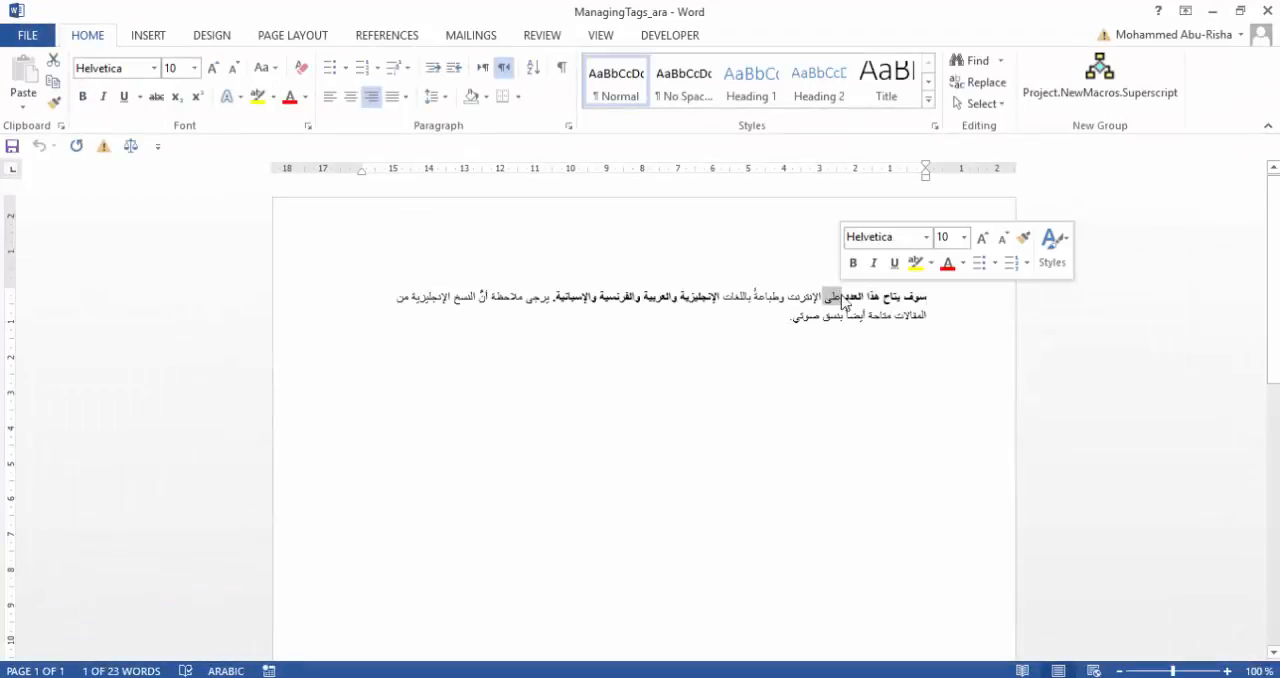
triple_click(838, 298)
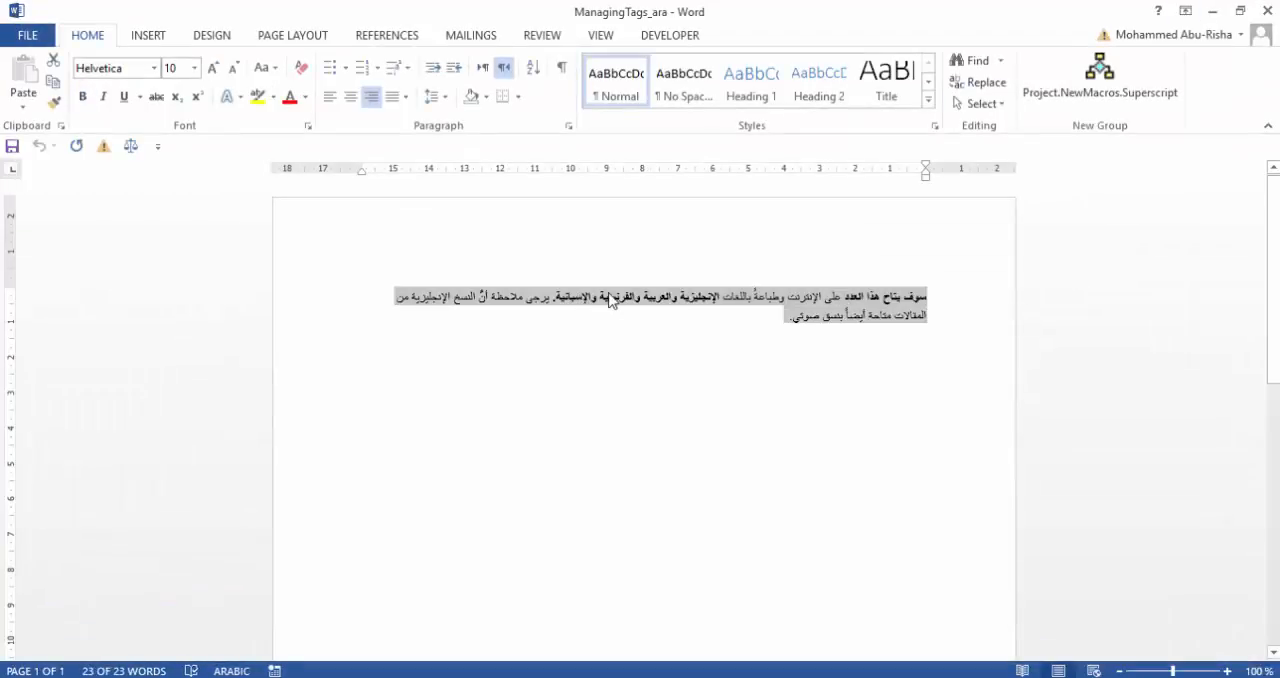
click(1274, 10)
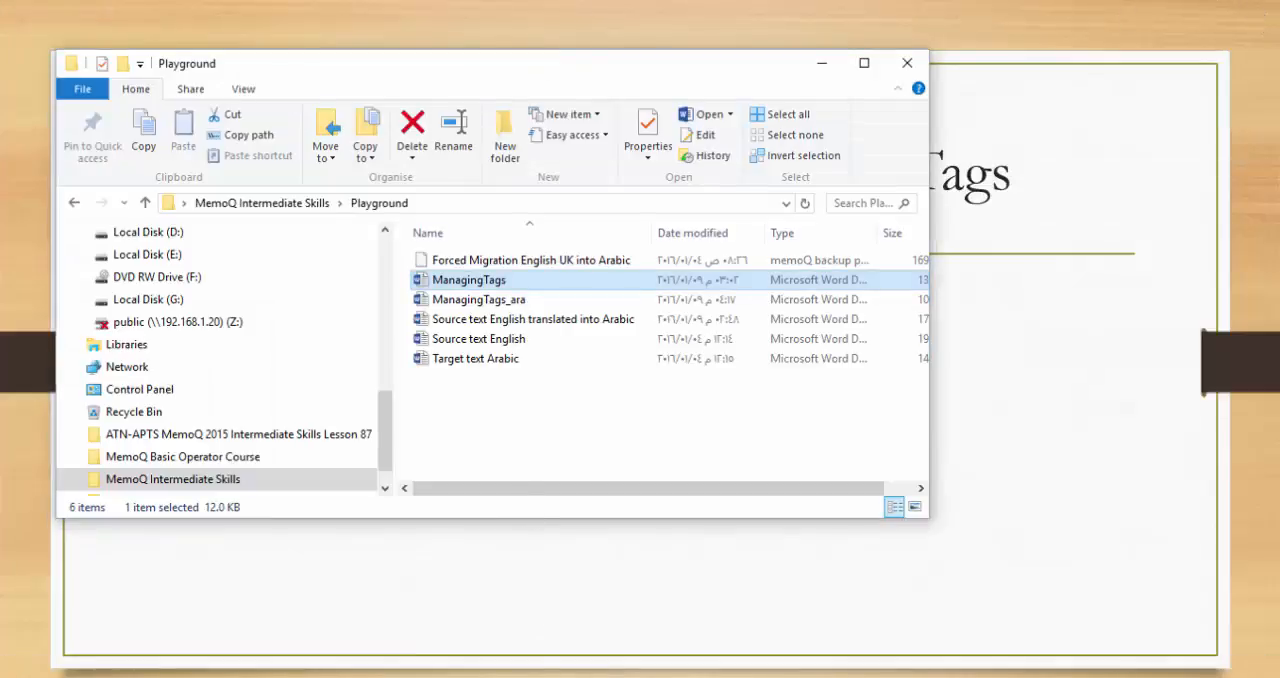
Switch to memoQ and examine the source tags around "online" in segment 1 and "English" in segment 2.
click(303, 677)
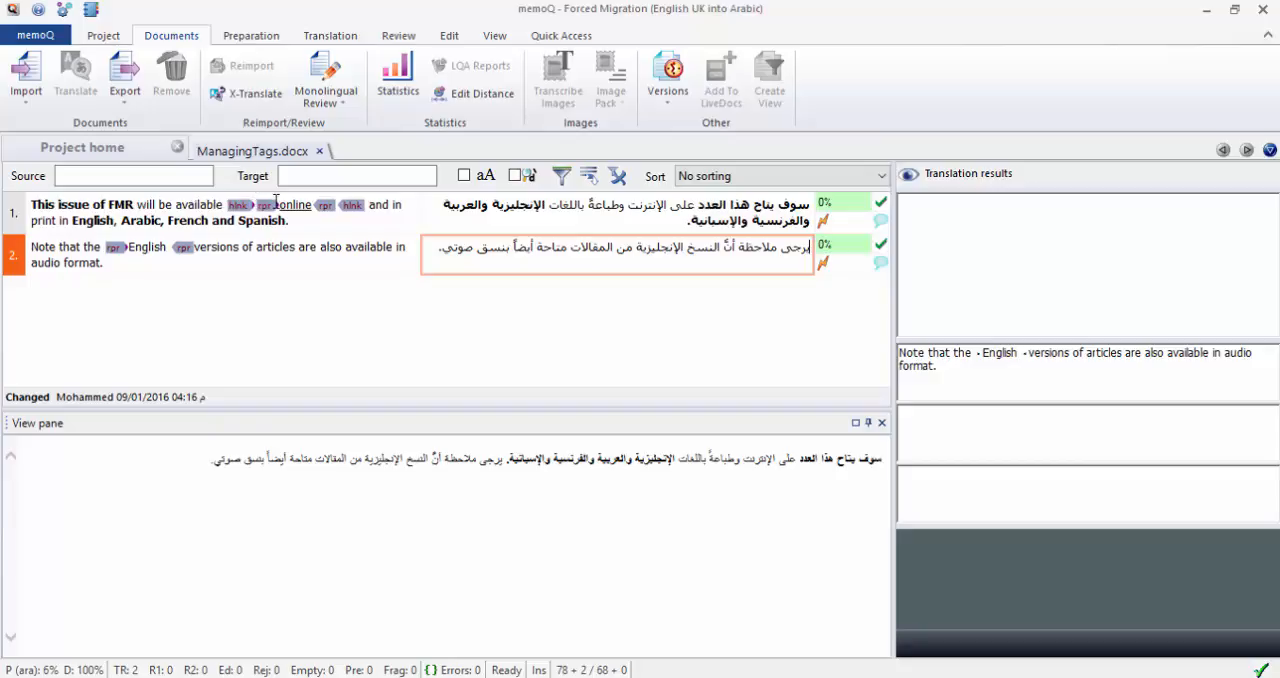
drag(228, 206, 296, 210)
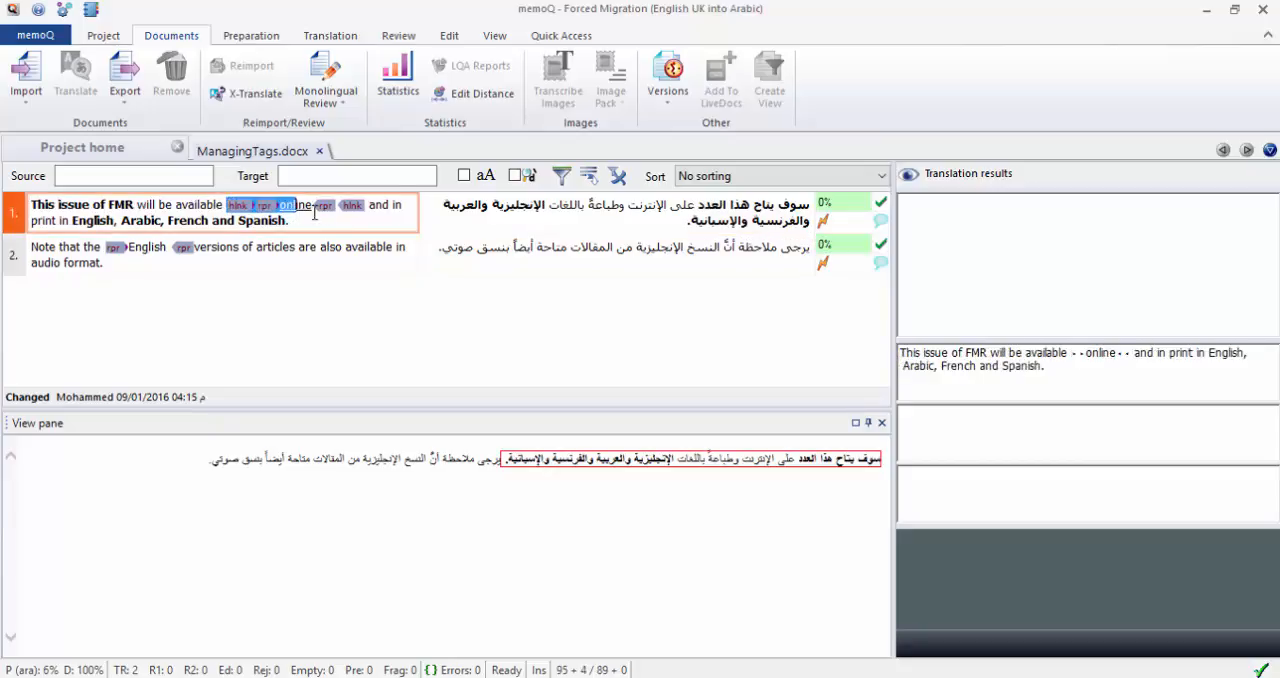
click(315, 209)
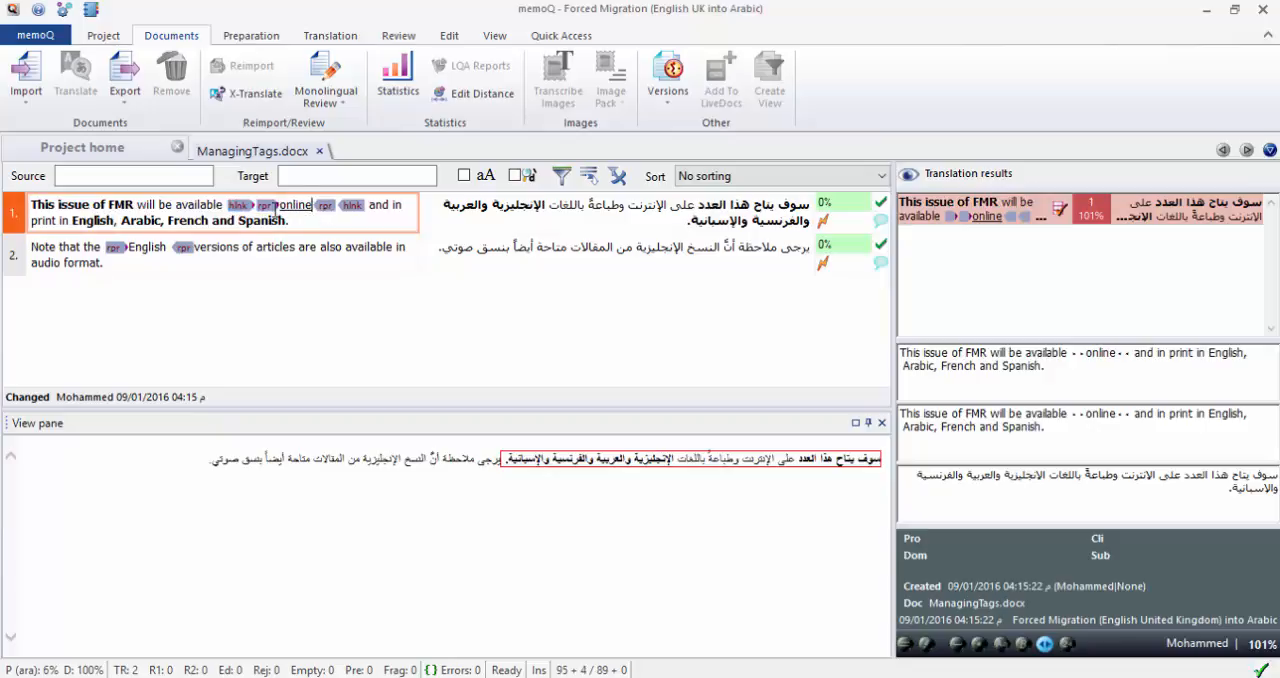
drag(281, 207, 310, 203)
drag(101, 247, 178, 248)
click(178, 248)
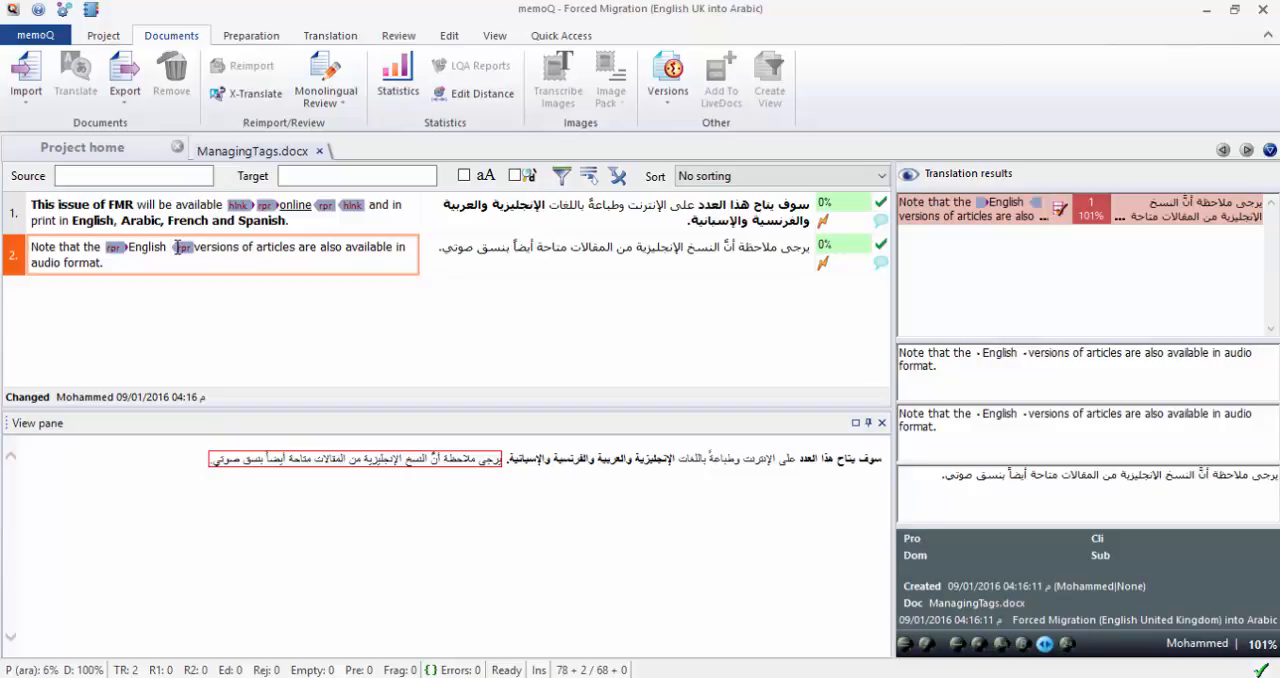
Check the Arabic targets of both segments for tags, review the warnings for segment 2 and close the list.
click(567, 247)
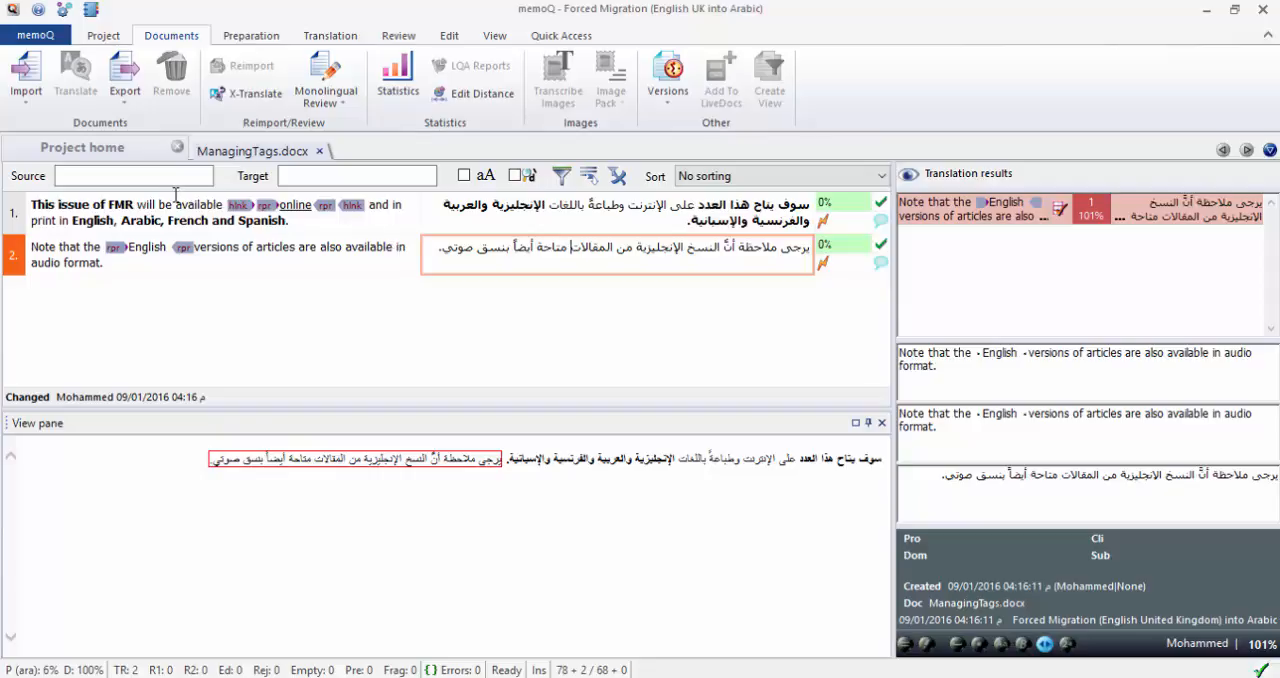
click(731, 221)
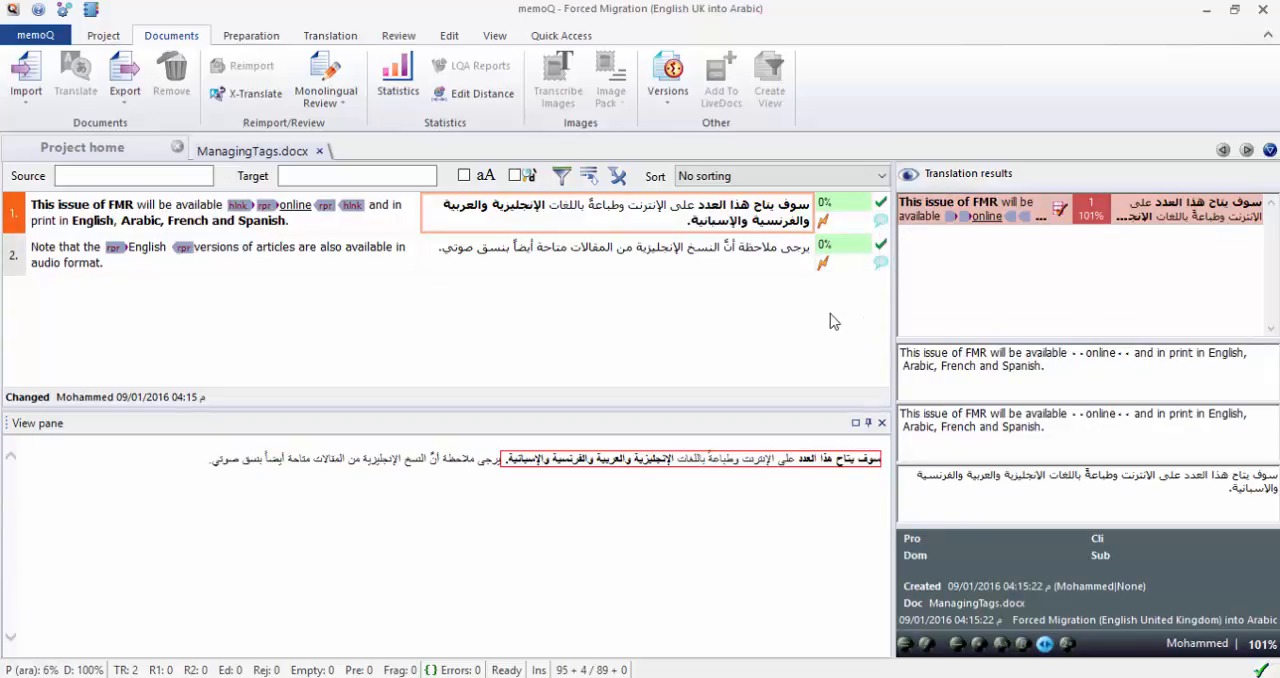
double_click(823, 264)
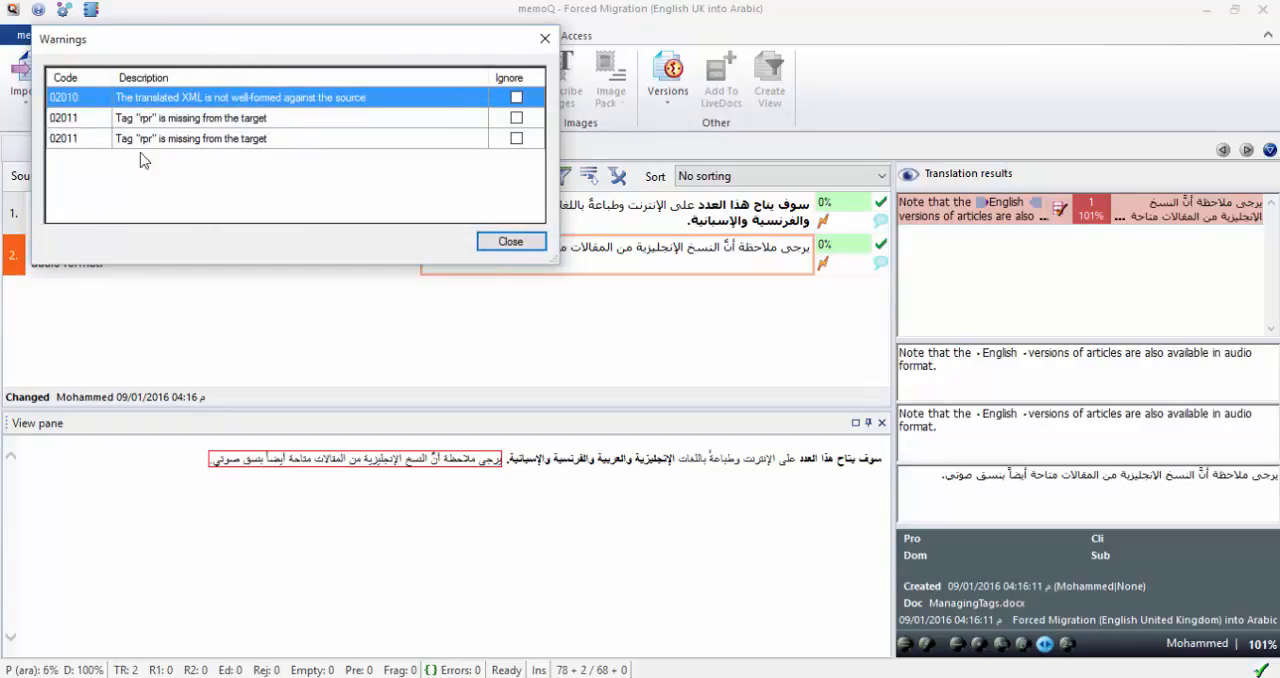
click(545, 38)
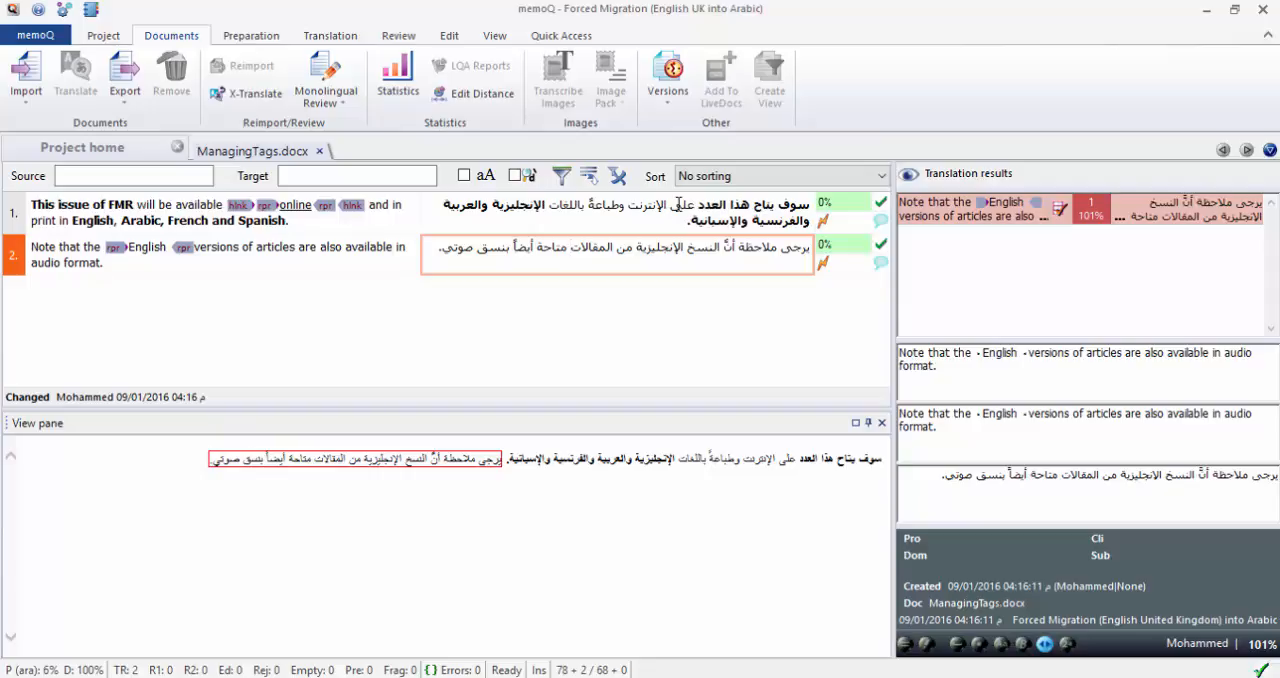
Copy the opening hlnk and rpr tags before "online" in source segment 1 and paste them before "الإنترنت" in its target.
click(570, 246)
drag(226, 205, 277, 206)
right_click(263, 205)
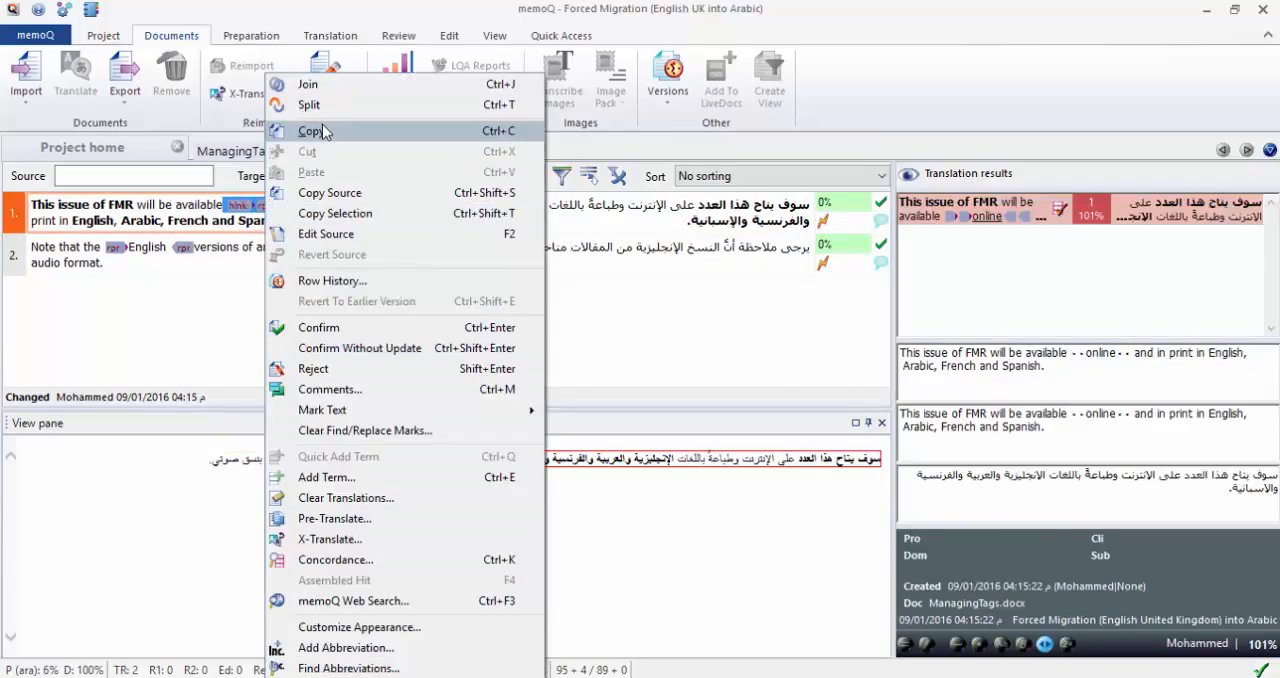
click(312, 132)
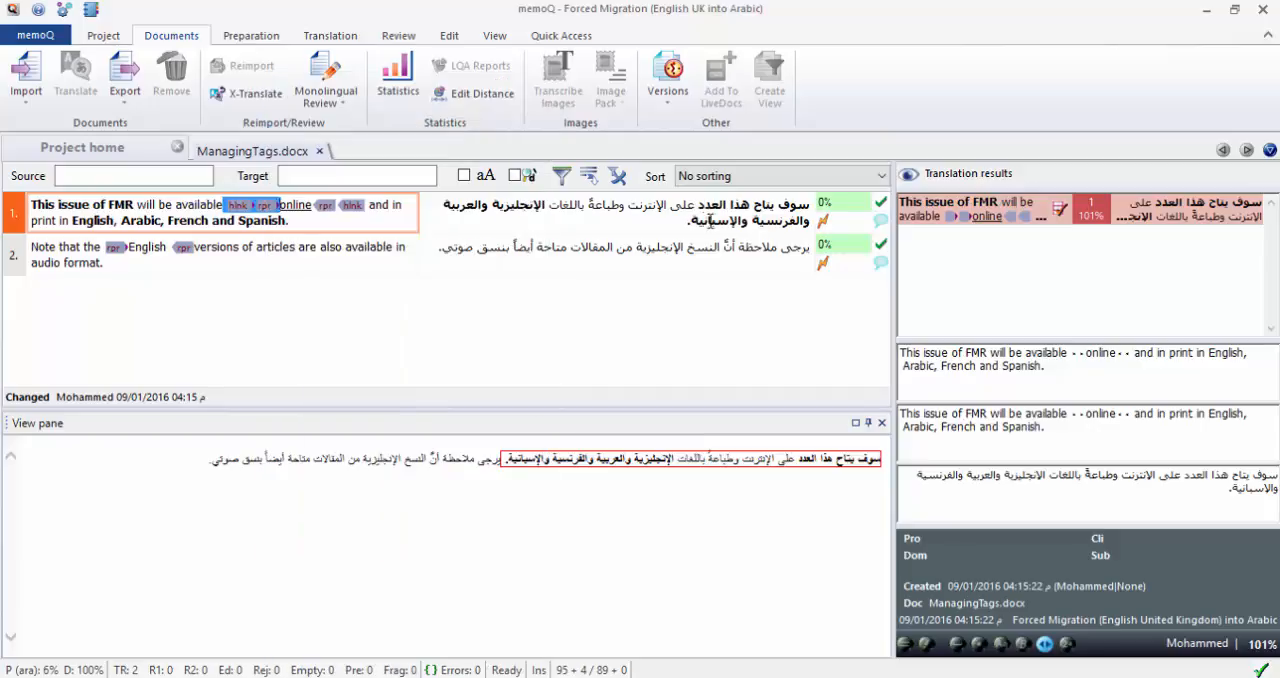
click(665, 205)
right_click(666, 205)
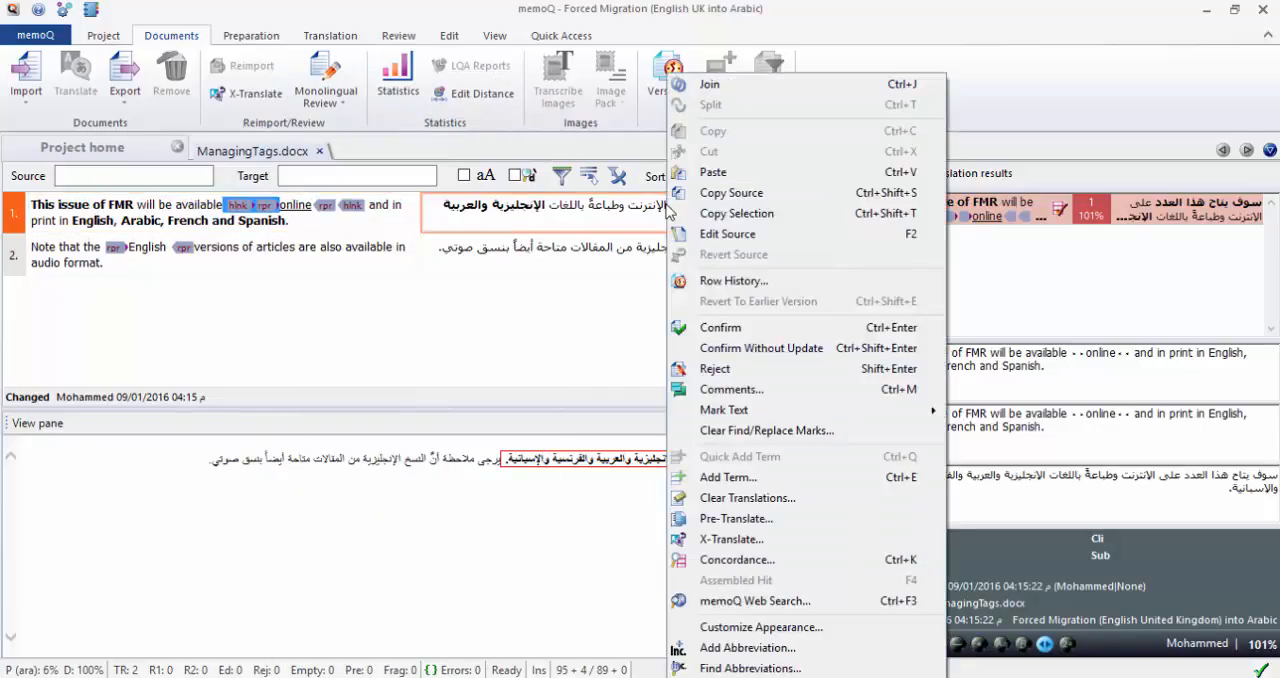
click(690, 172)
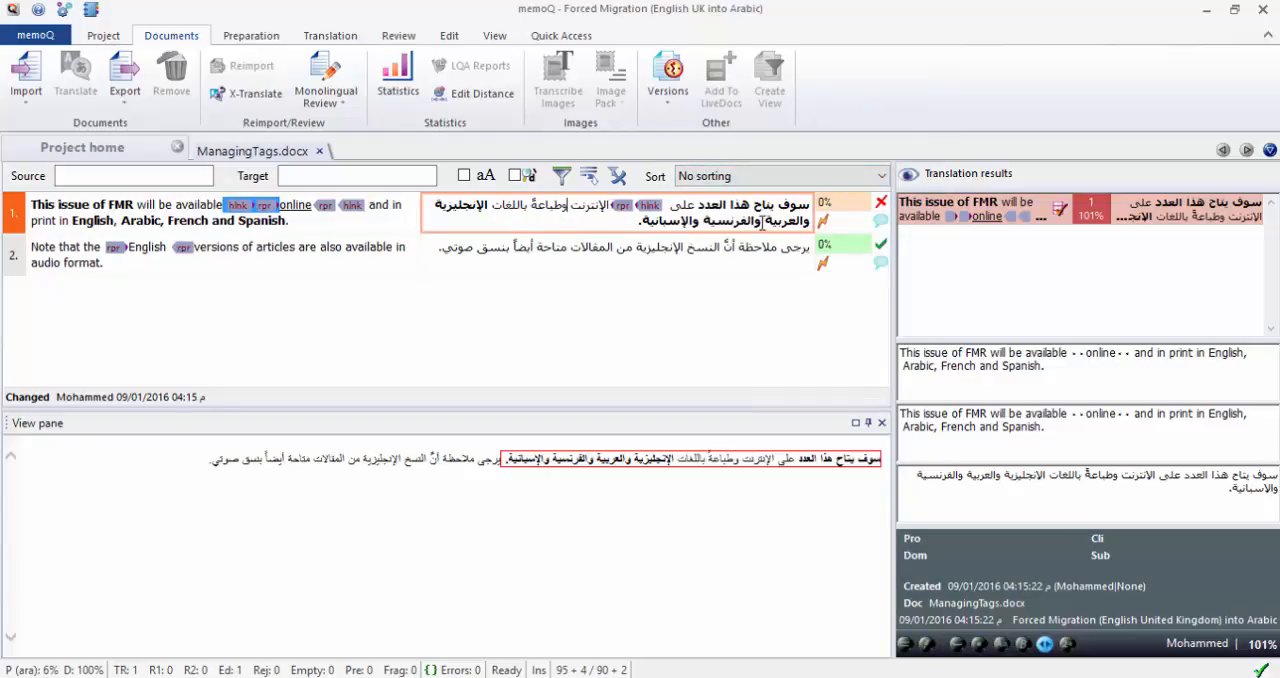
Insert the closing rpr and hlnk tags after "الإنترنت" in target segment 1 and confirm the segment.
key(ctrl)
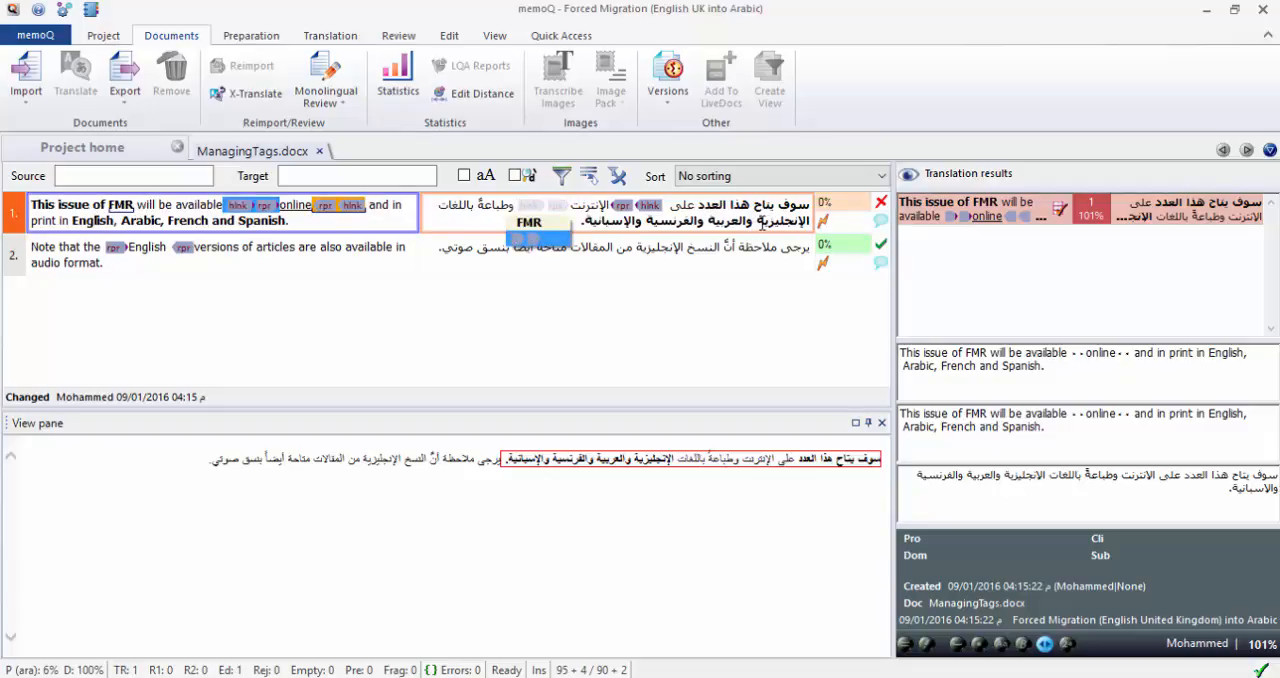
key(Return)
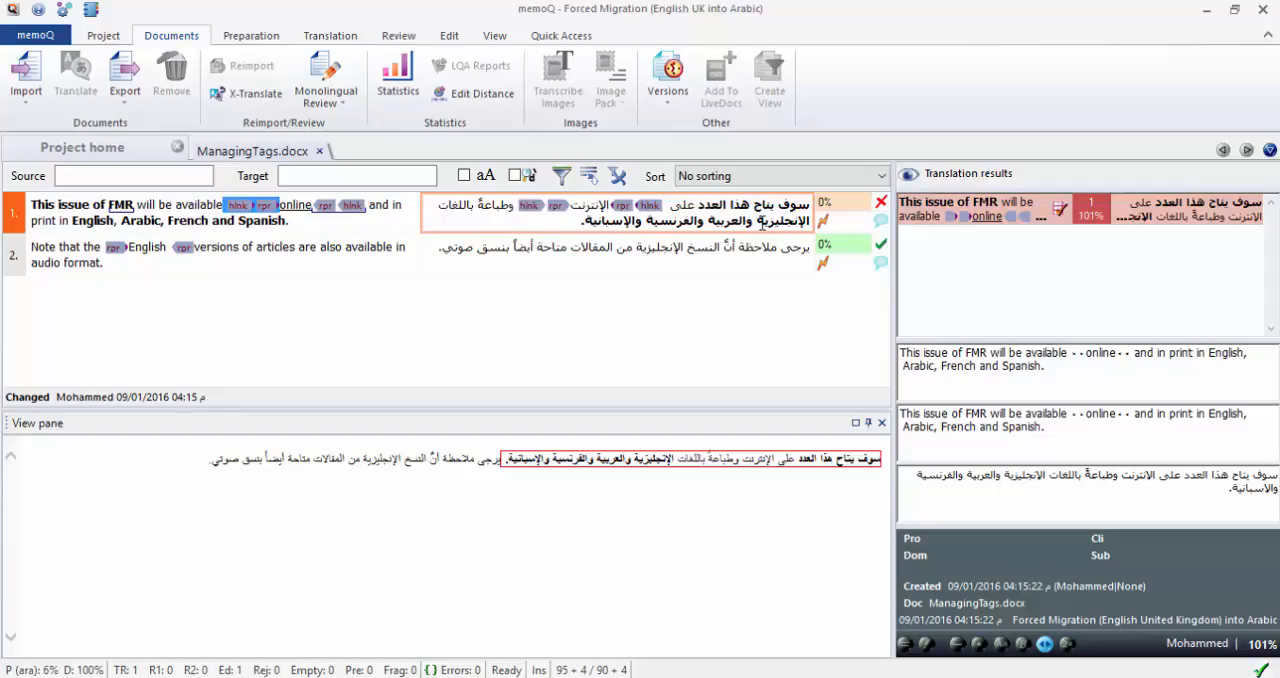
key(ctrl+Return)
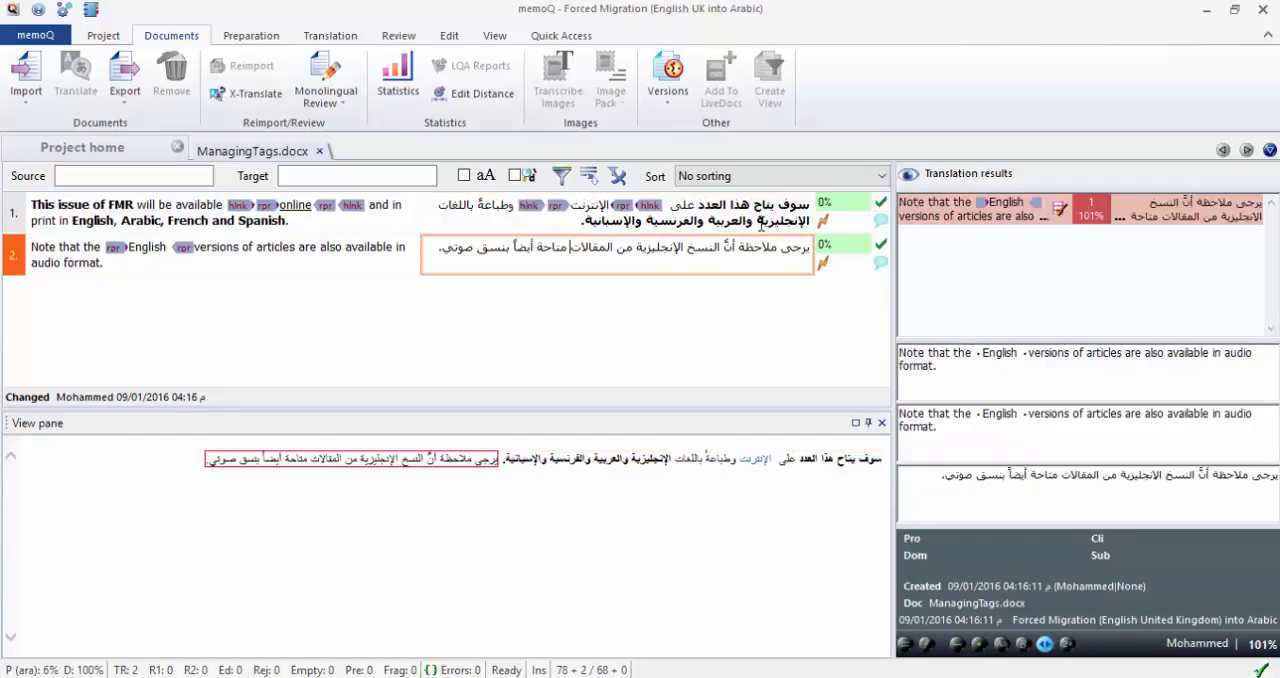
Set the "Several consecutive whitespaces" warning for segment 1 to be ignored and close the warnings list.
double_click(824, 222)
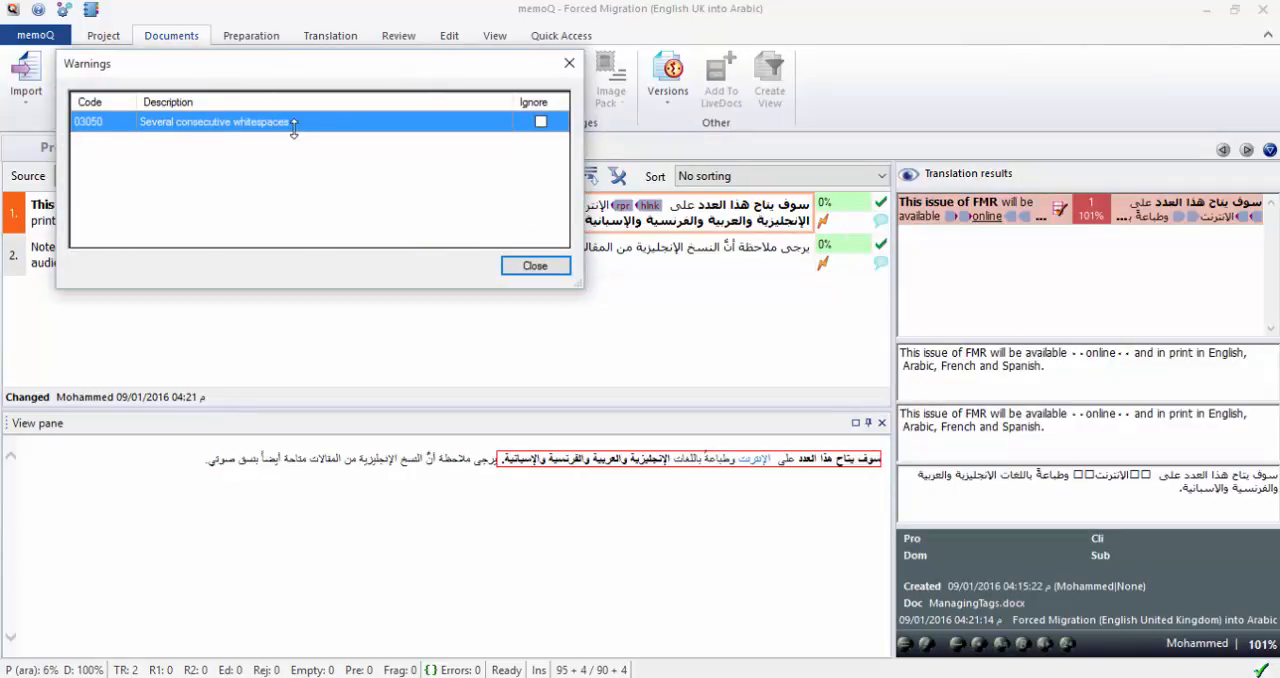
click(541, 121)
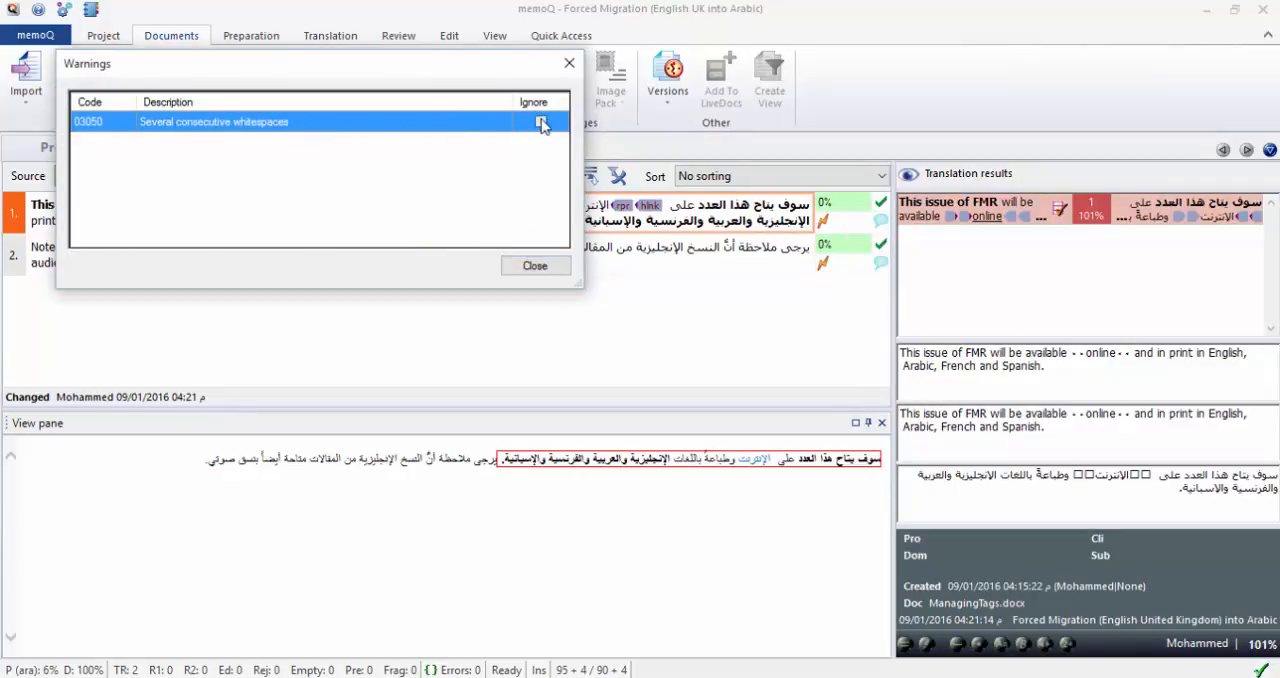
click(535, 267)
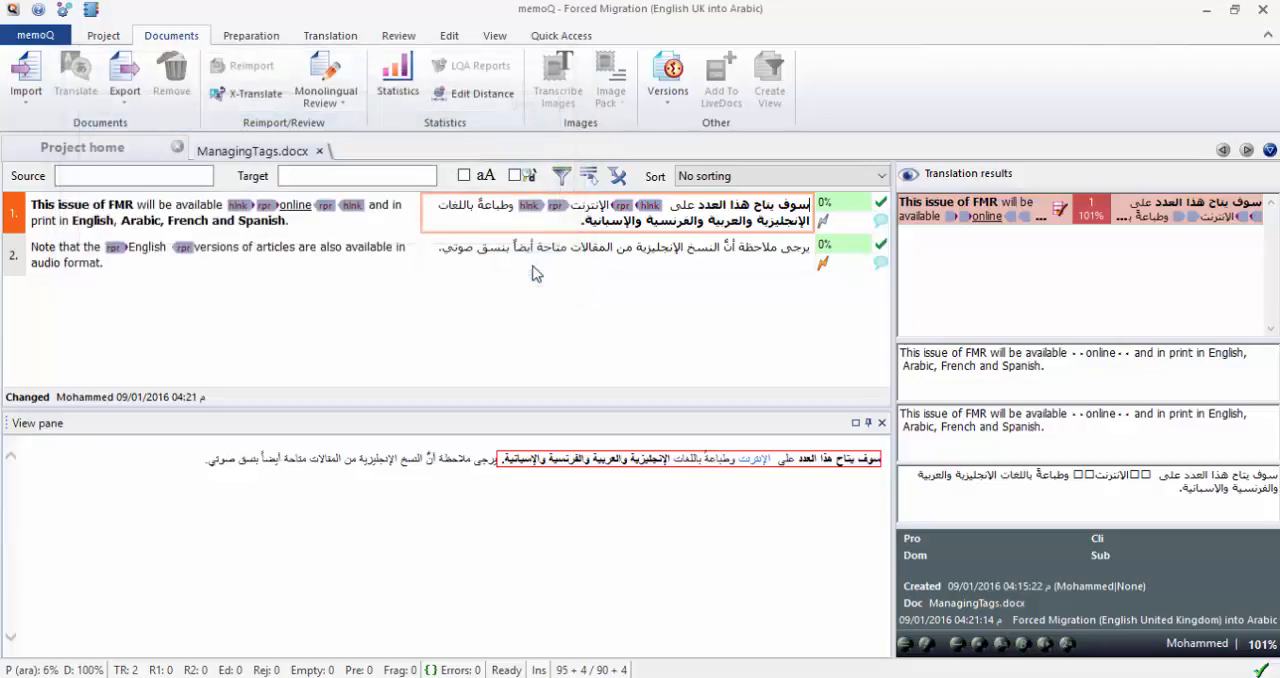
Enclose "الإنجليزية" in target segment 2 with the opening and closing rpr tags from the source.
click(636, 240)
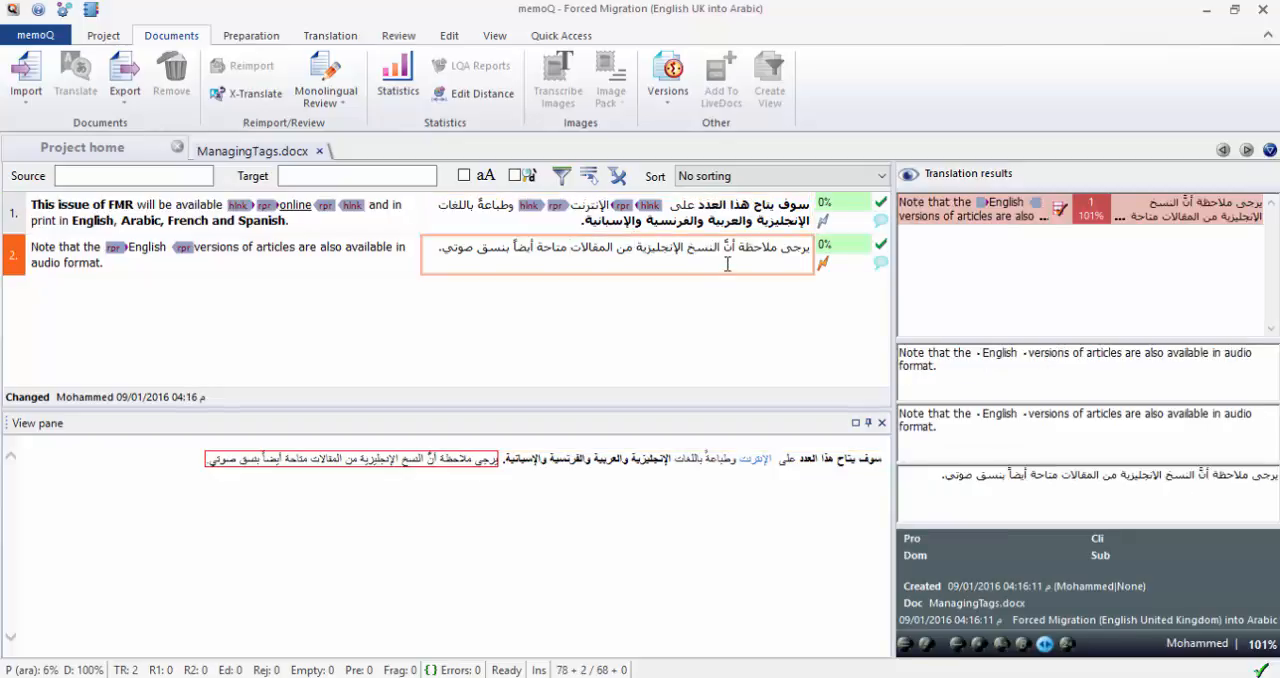
drag(111, 247, 124, 245)
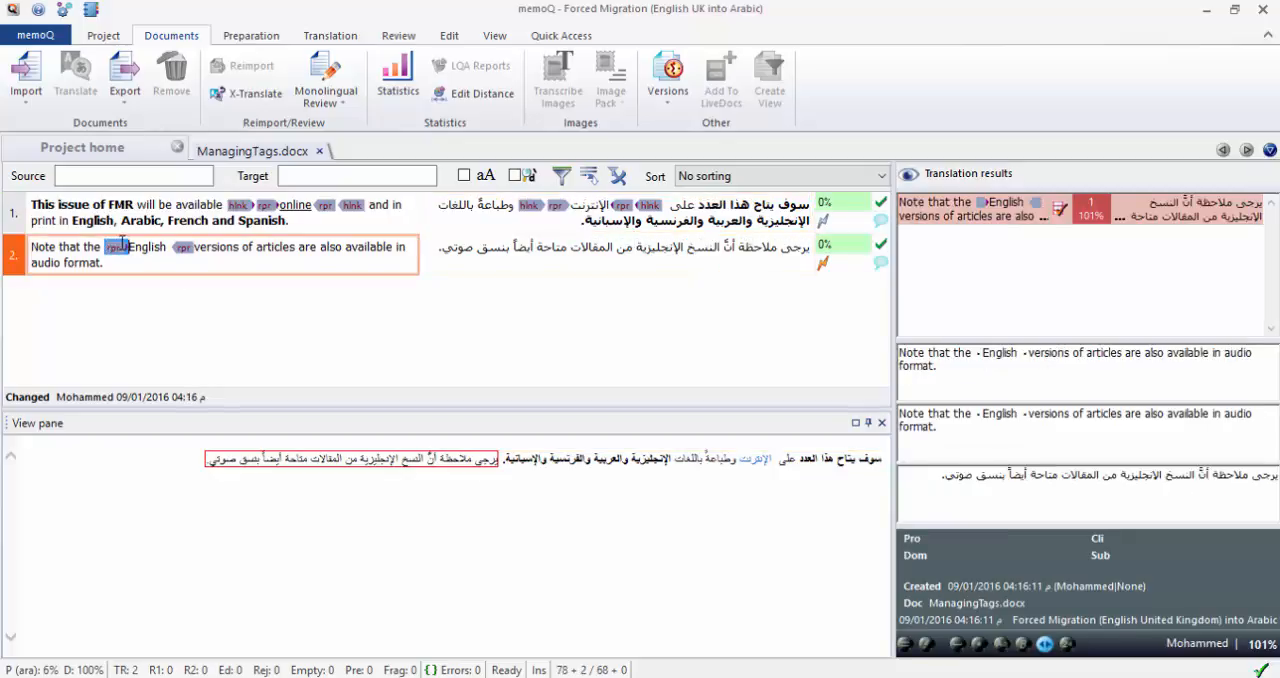
click(686, 247)
key(F9)
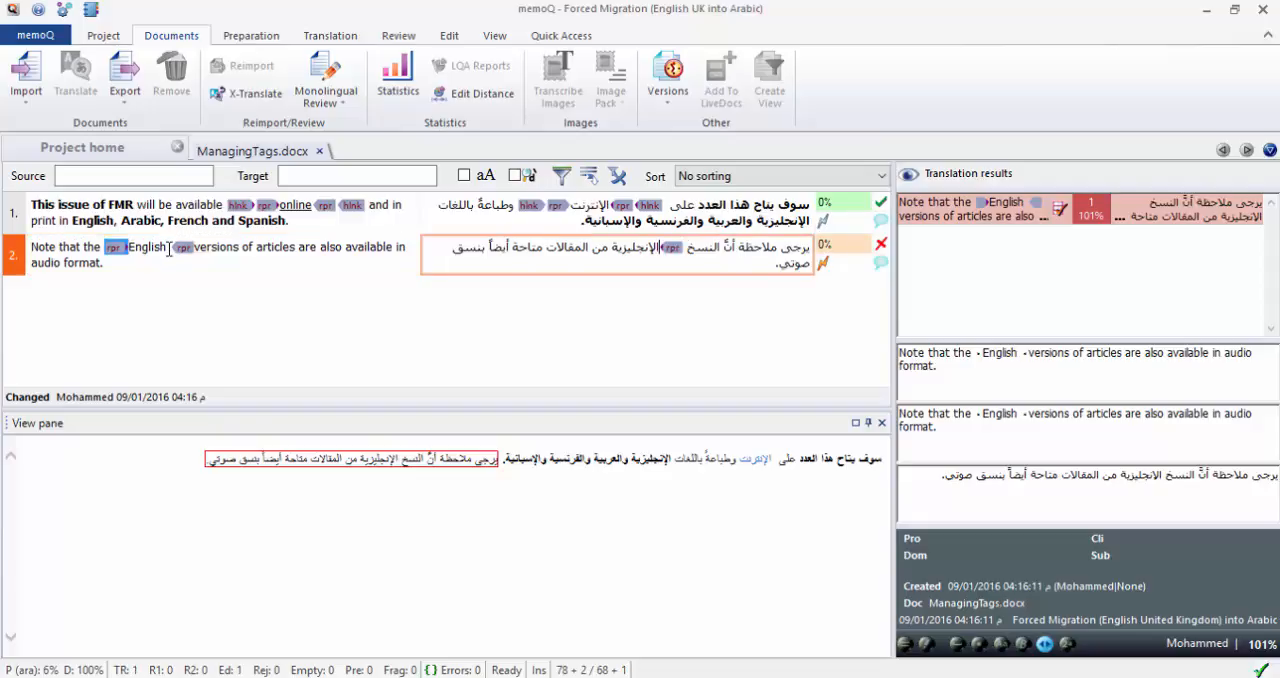
drag(172, 247, 193, 246)
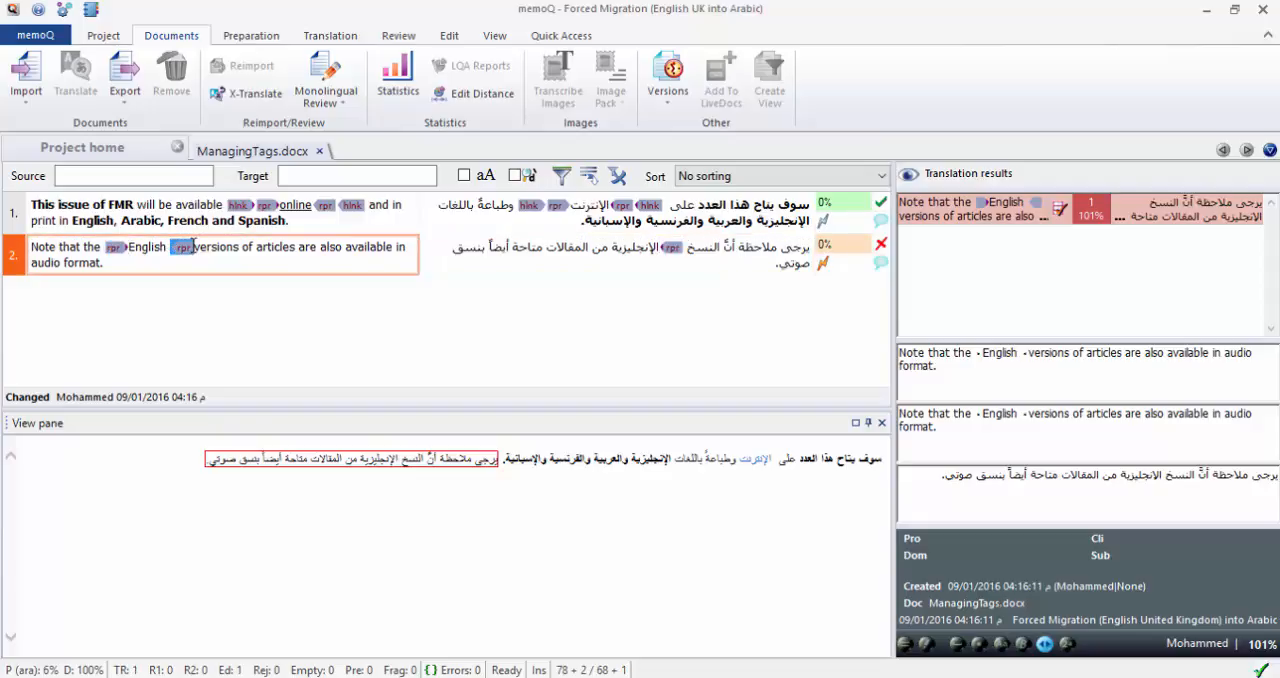
click(617, 257)
key(F9)
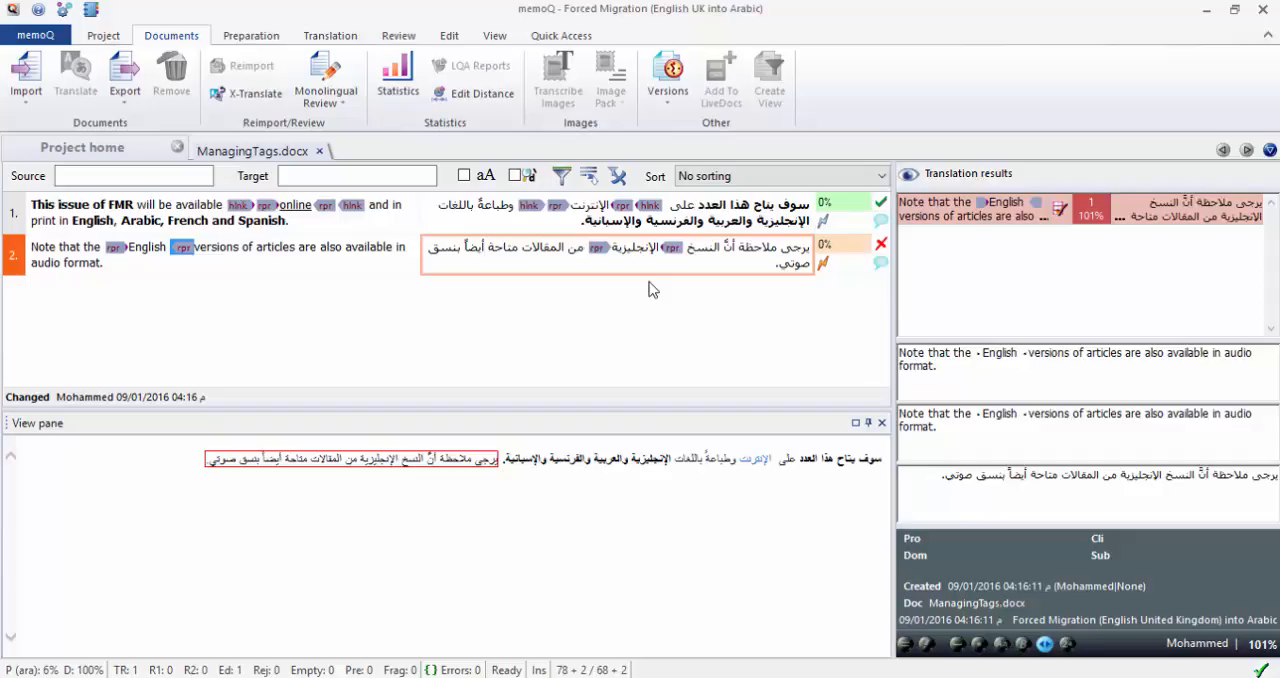
Examine how the source tag pairs enclose "English" in segment 2 and "online" in segment 1.
click(340, 248)
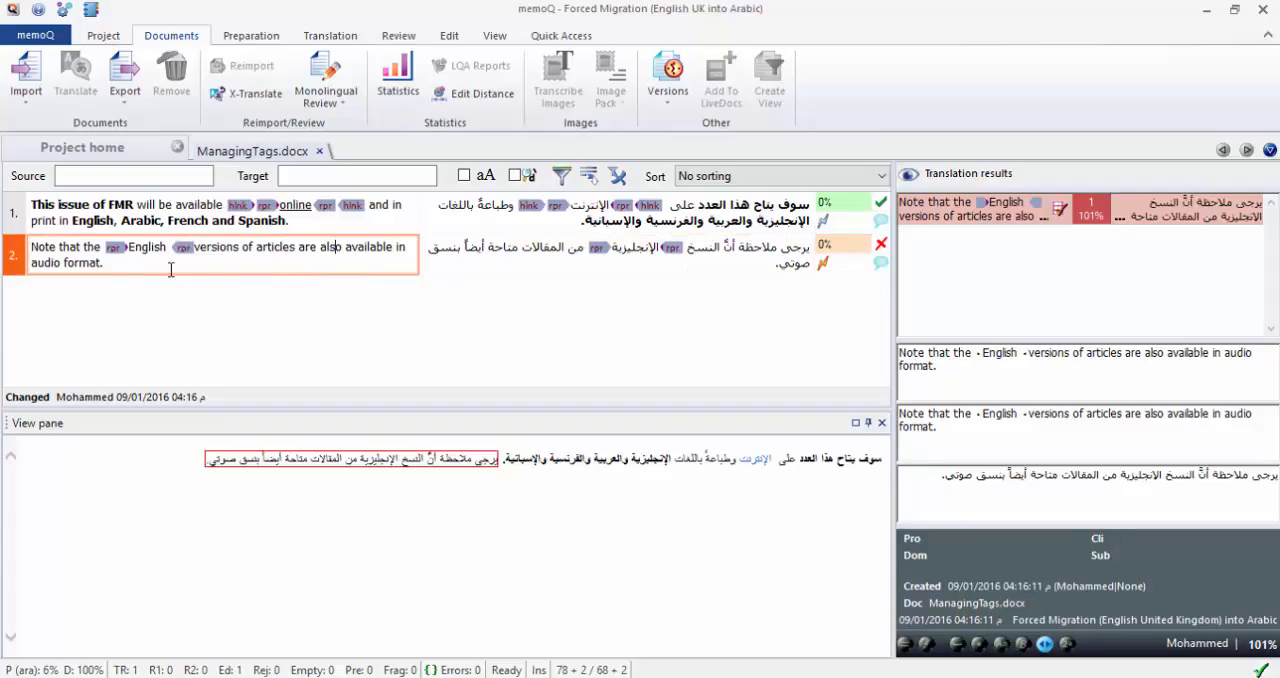
drag(104, 247, 130, 248)
click(128, 256)
drag(168, 248, 192, 250)
double_click(146, 248)
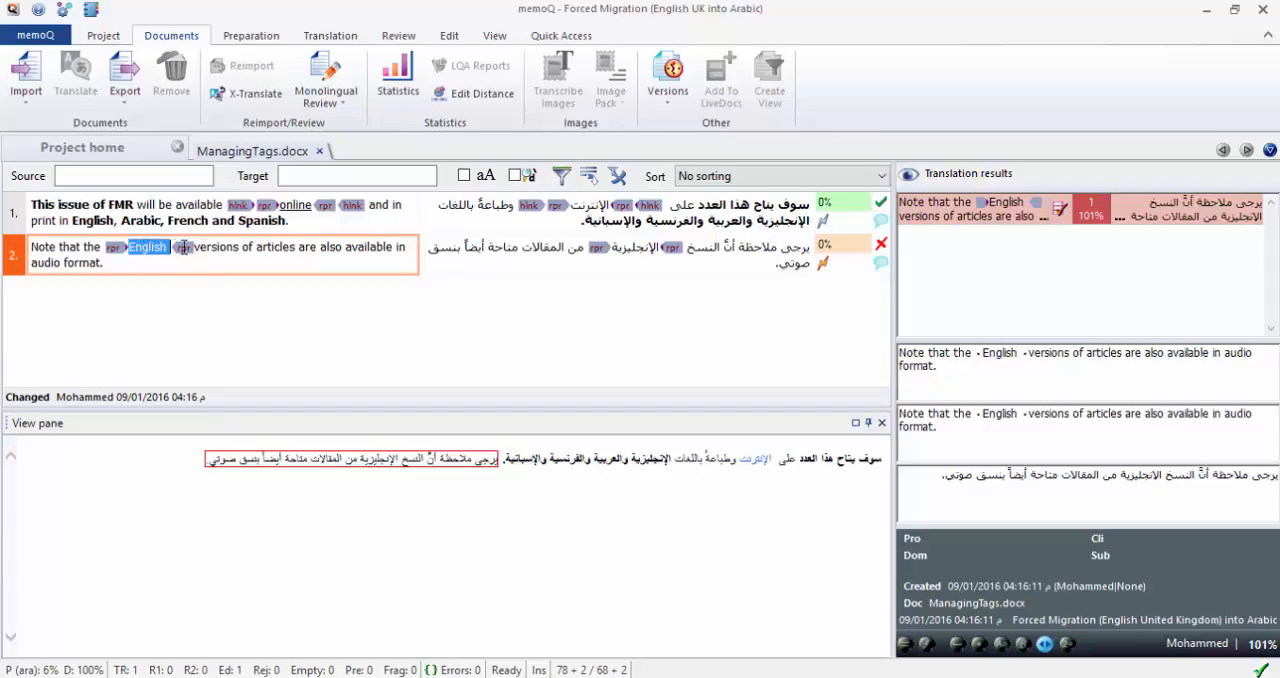
double_click(296, 204)
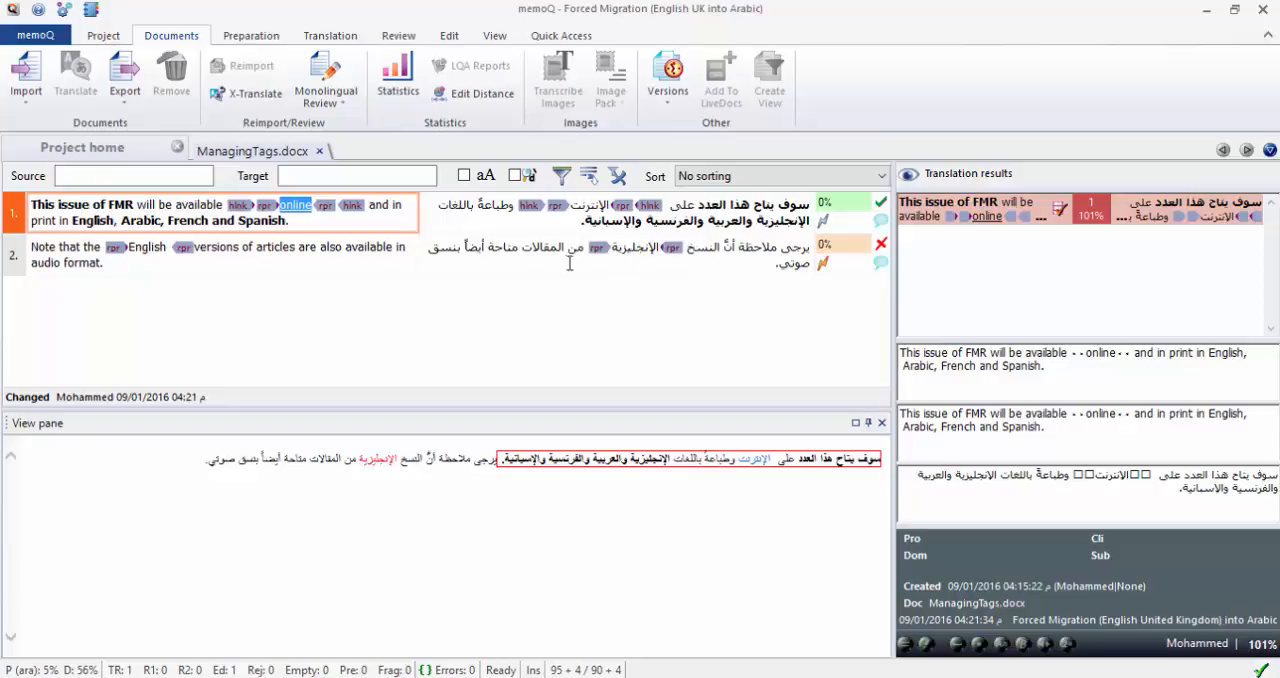
Confirm segment 2 and check the formatting of the whole Arabic translation in the preview.
click(640, 256)
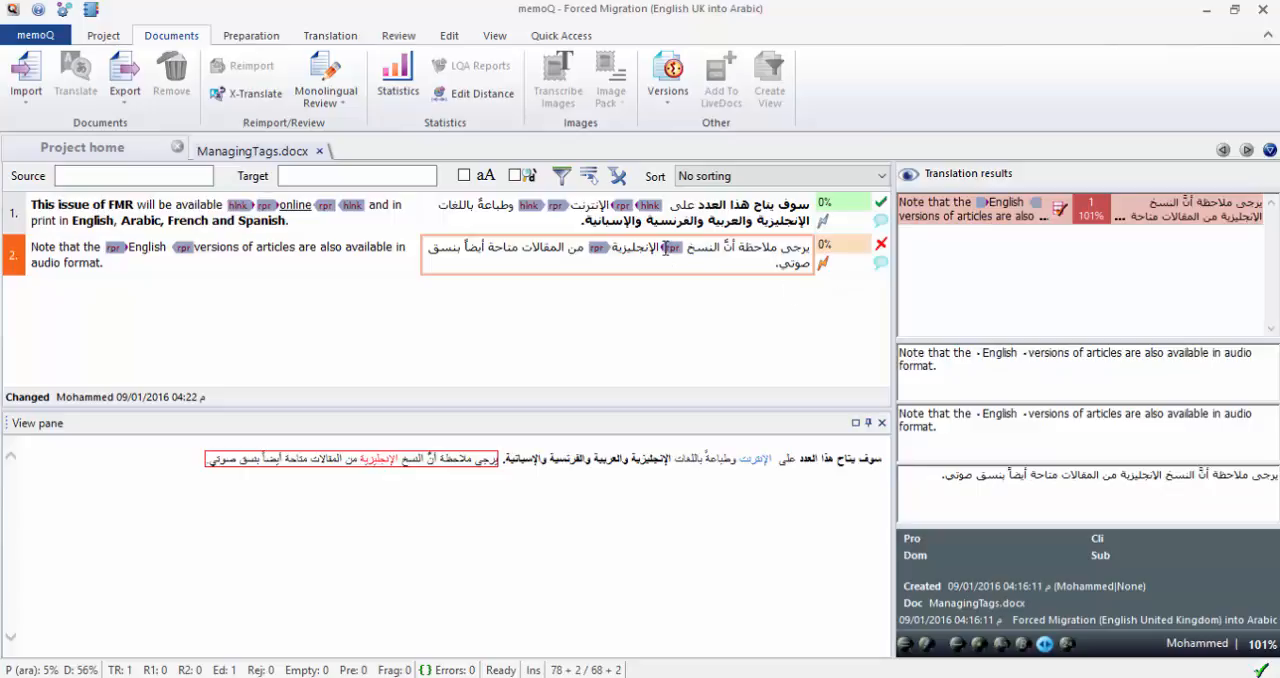
key(ctrl+Return)
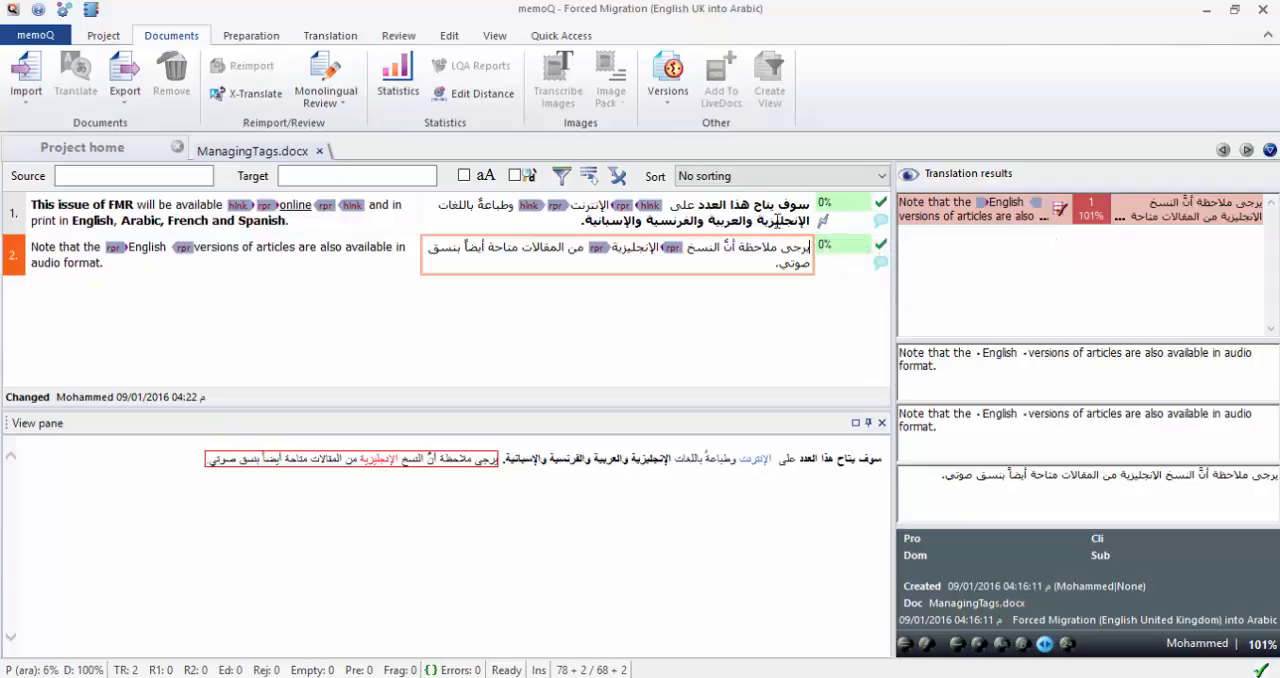
click(778, 220)
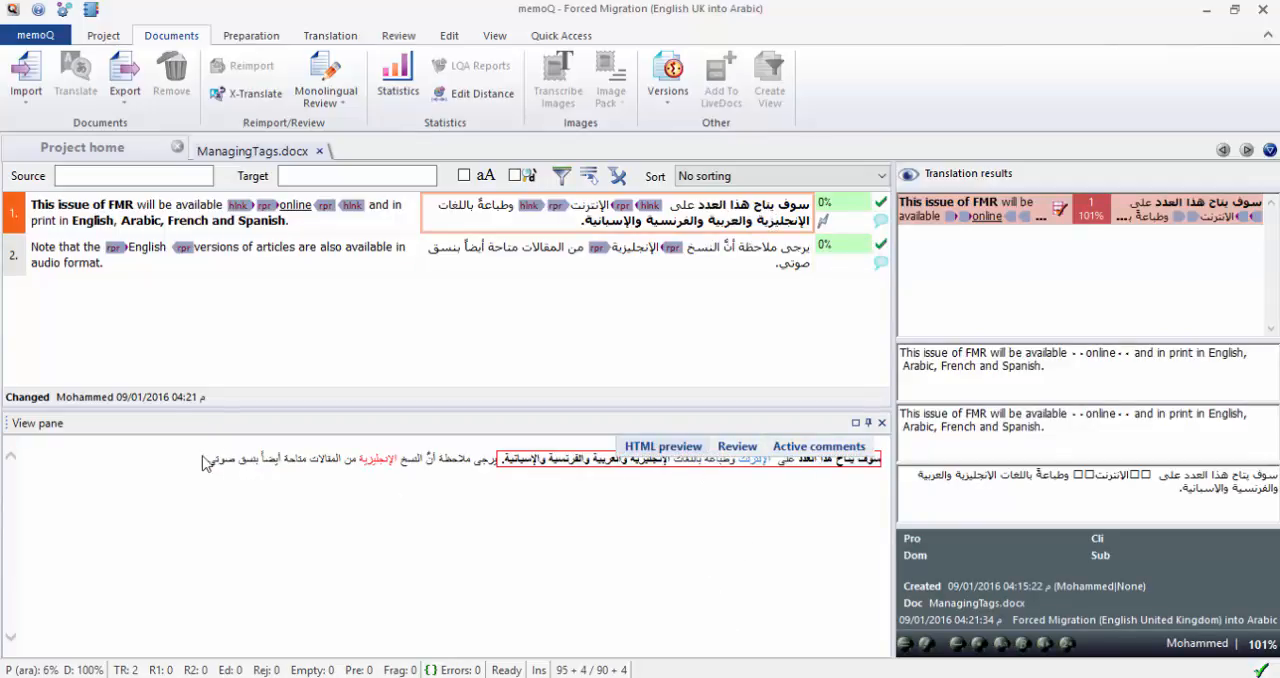
drag(205, 460, 786, 495)
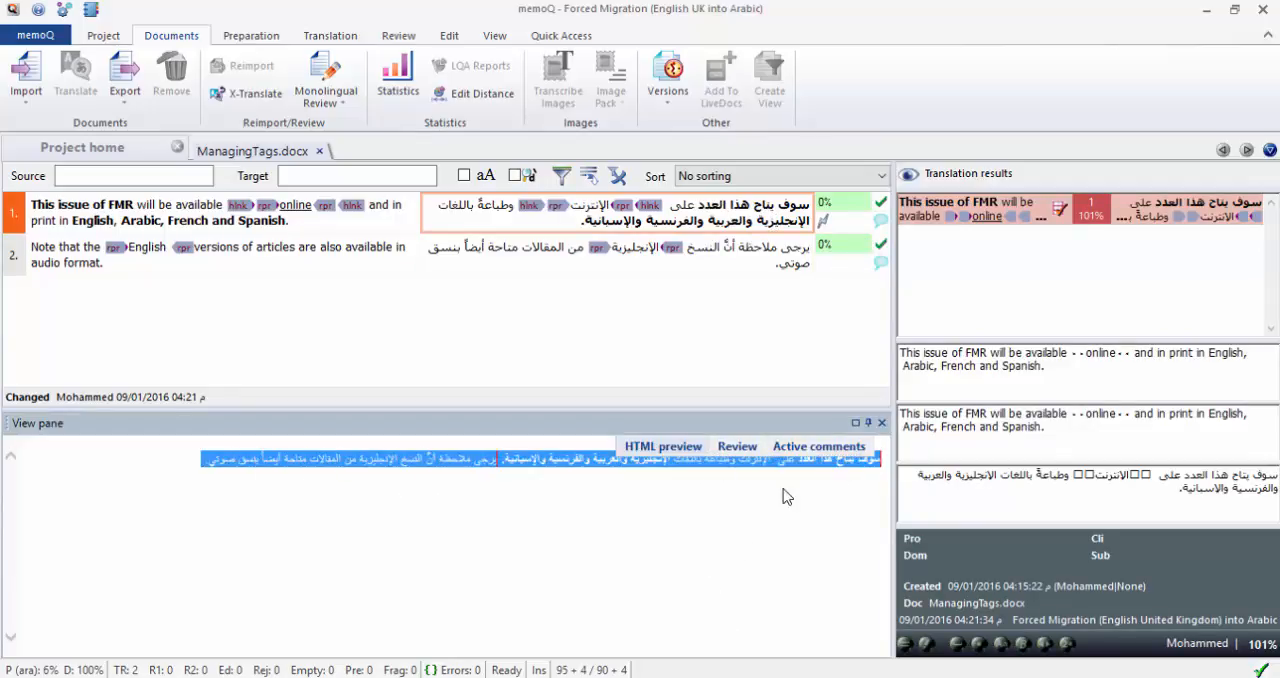
click(752, 505)
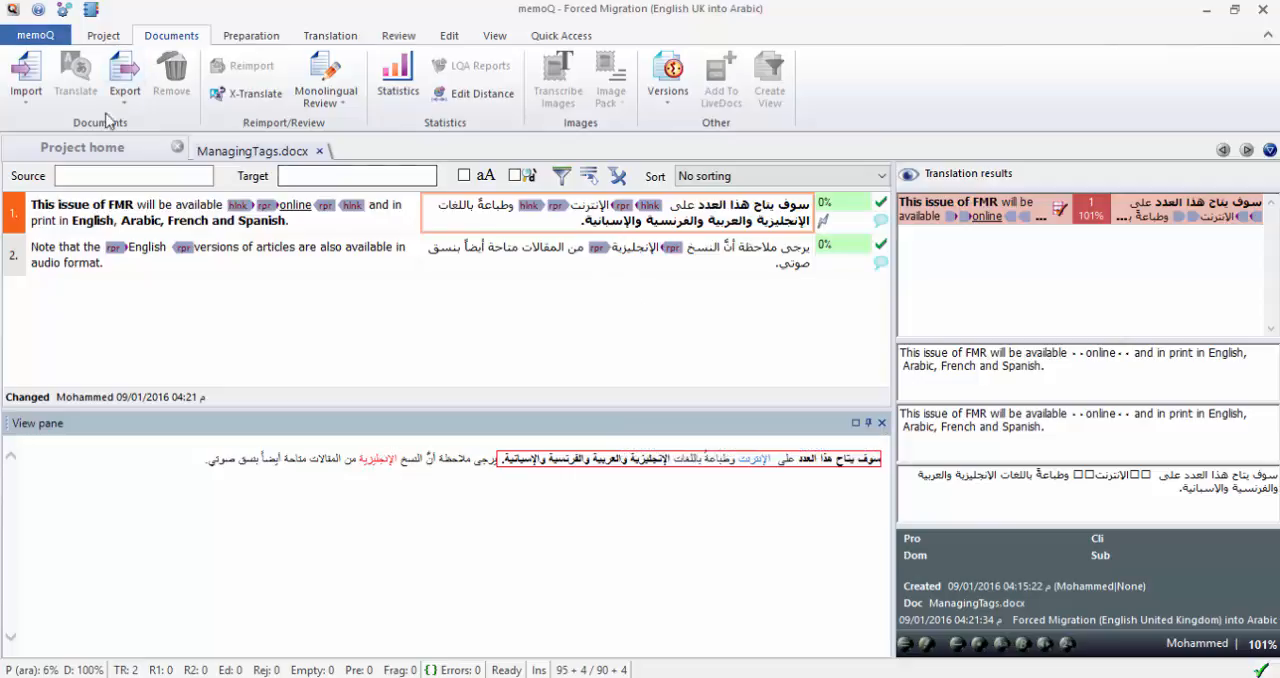
Export the tagged translation to its stored path, overwriting the existing ManagingTags_ara.docx.
click(124, 84)
click(160, 125)
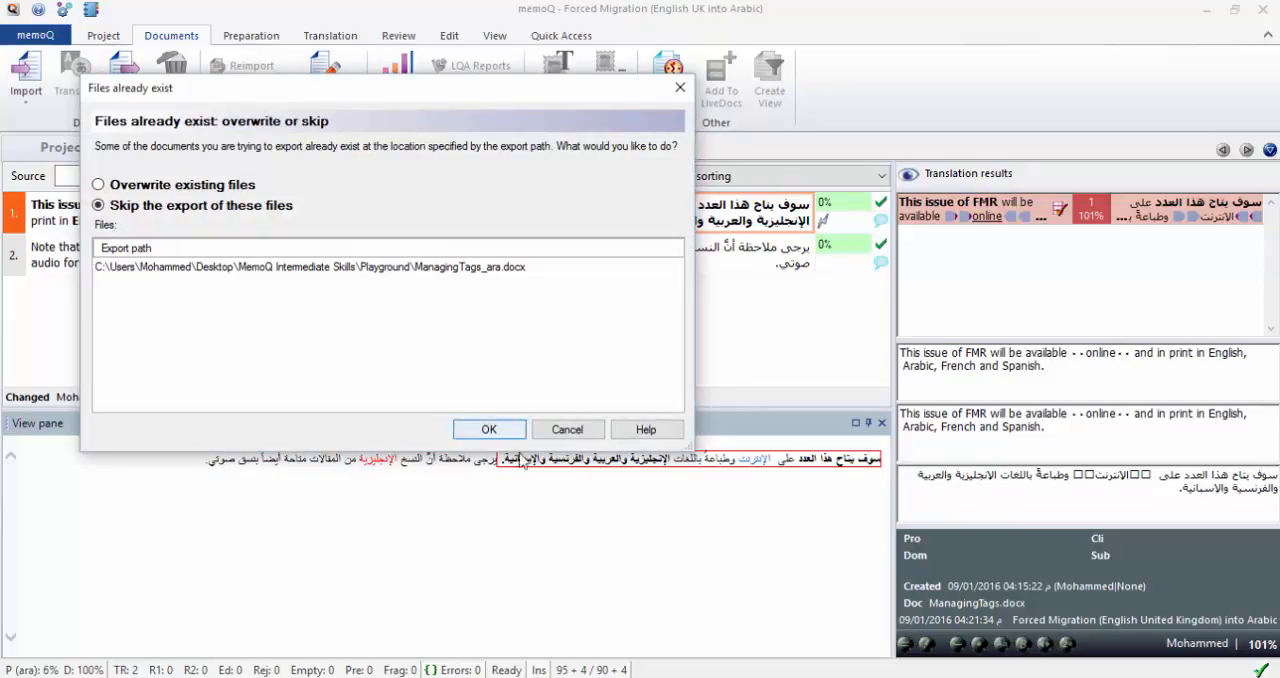
click(195, 186)
click(489, 429)
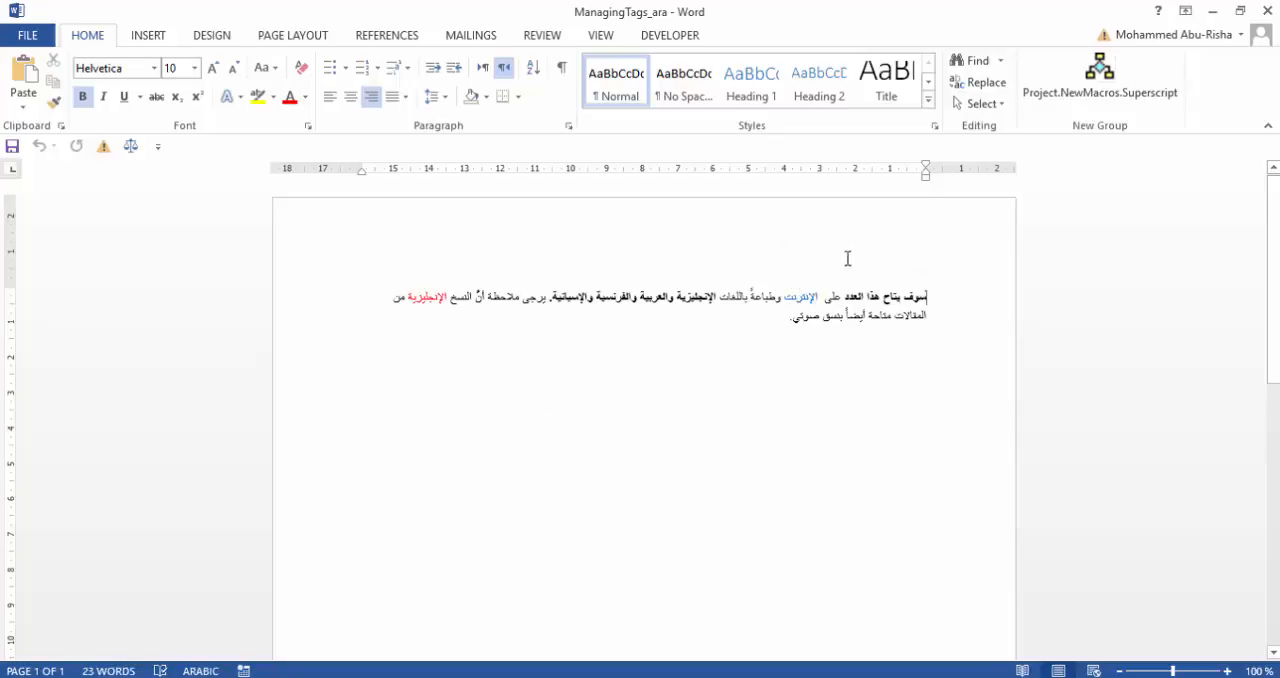
Inspect the formatting of the newly exported Arabic document in Word and close it.
click(427, 299)
click(530, 448)
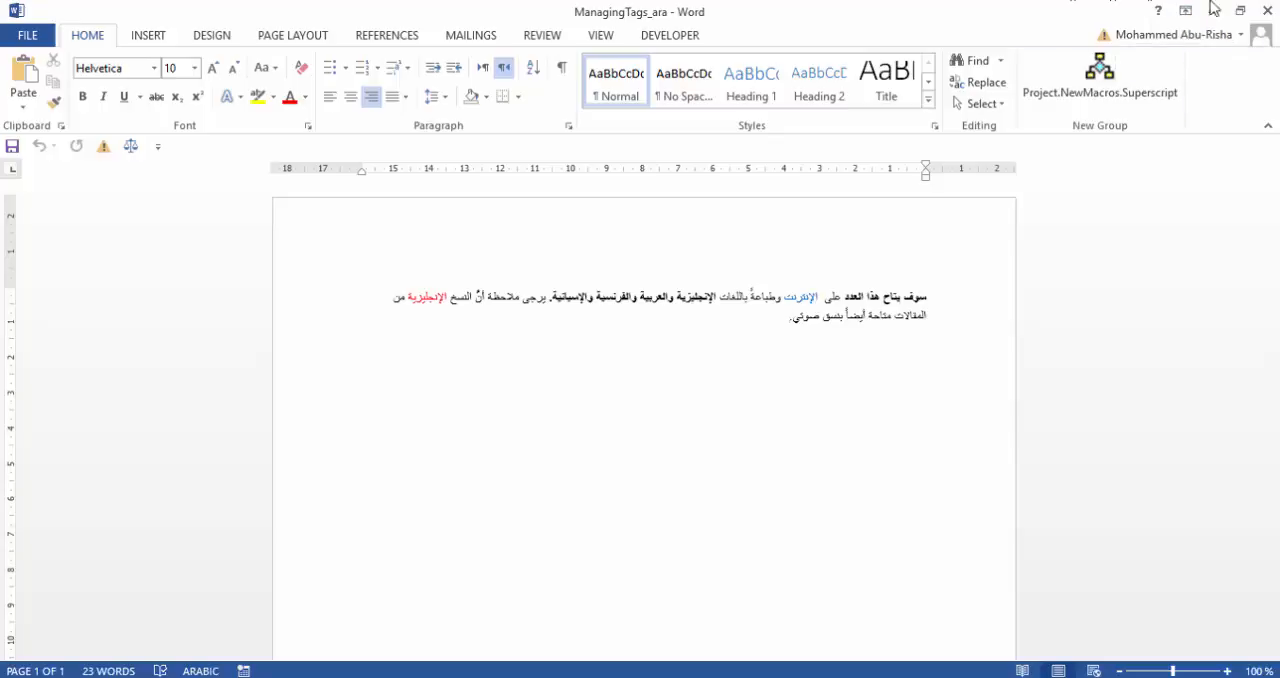
click(1266, 10)
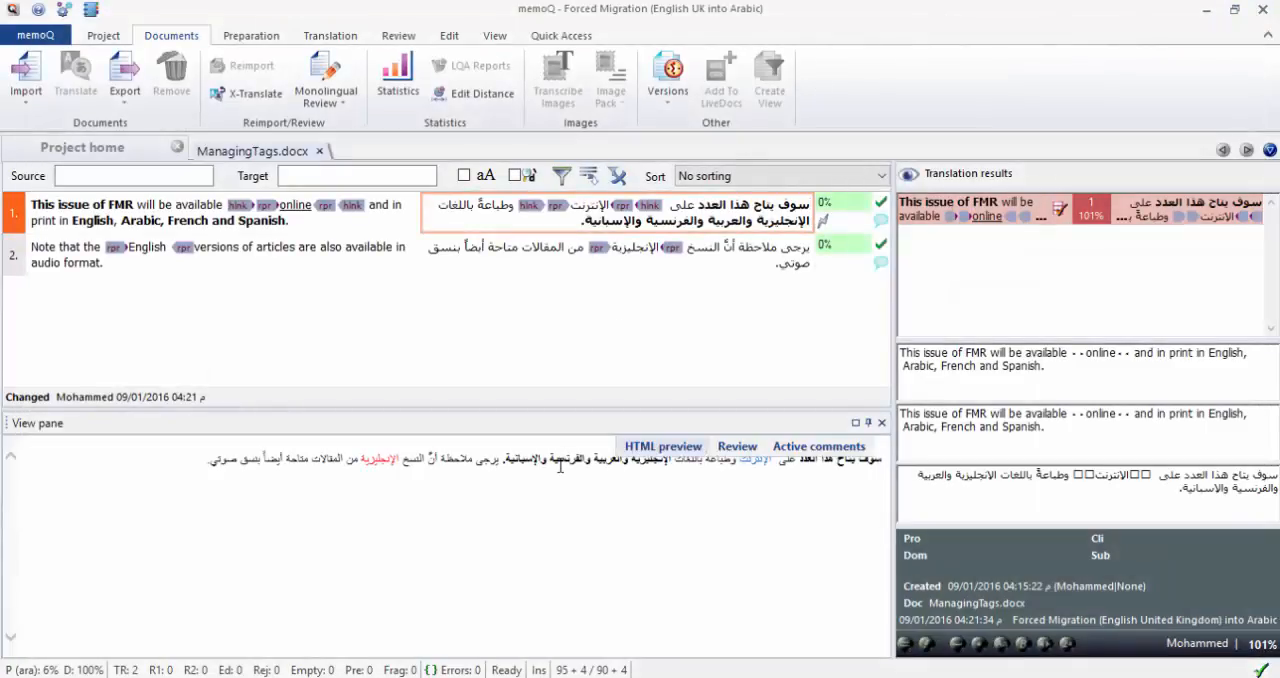